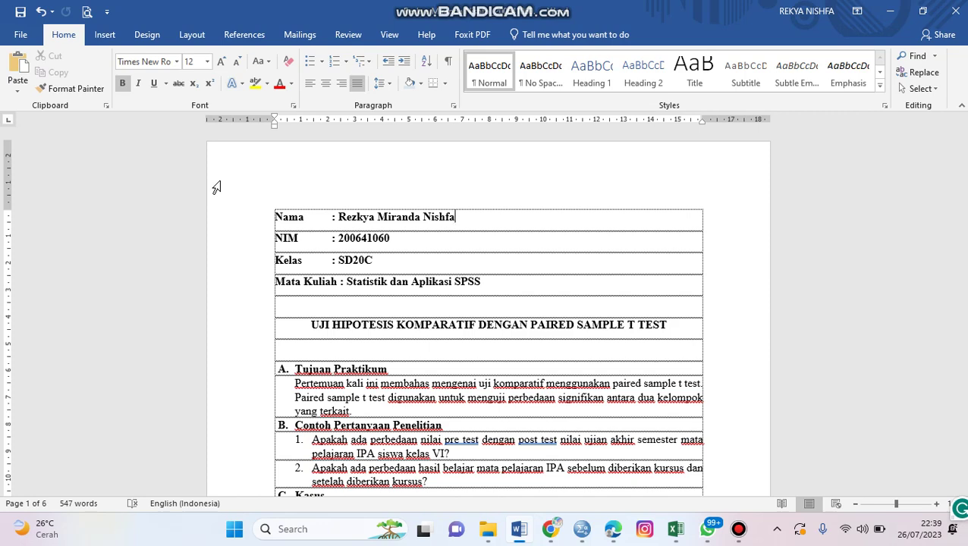
# Read the report's Tujuan Praktikum, Contoh Pertanyaan Penelitian and Kasus sections on the paired sample t test
pyautogui.scroll(-2, 241, 251)
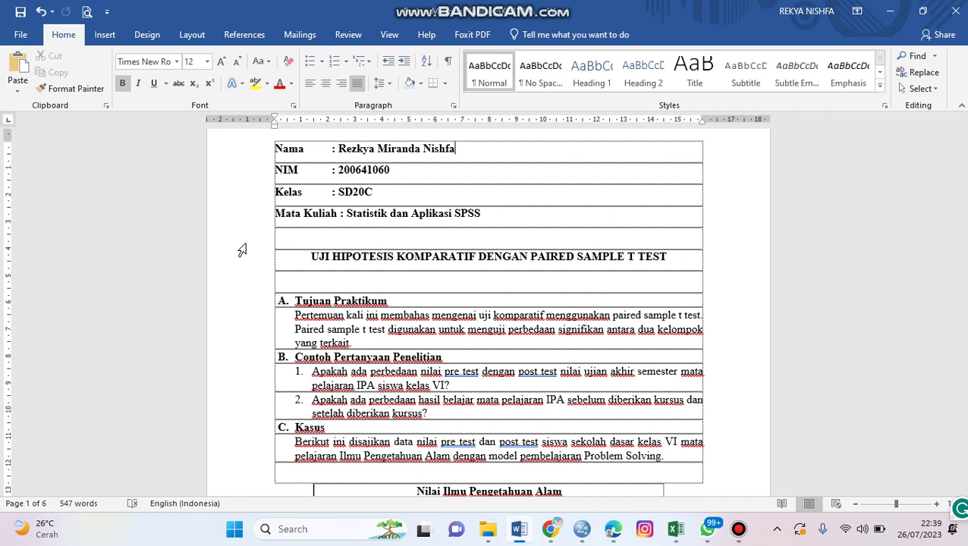
pyautogui.scroll(-2, 258, 277)
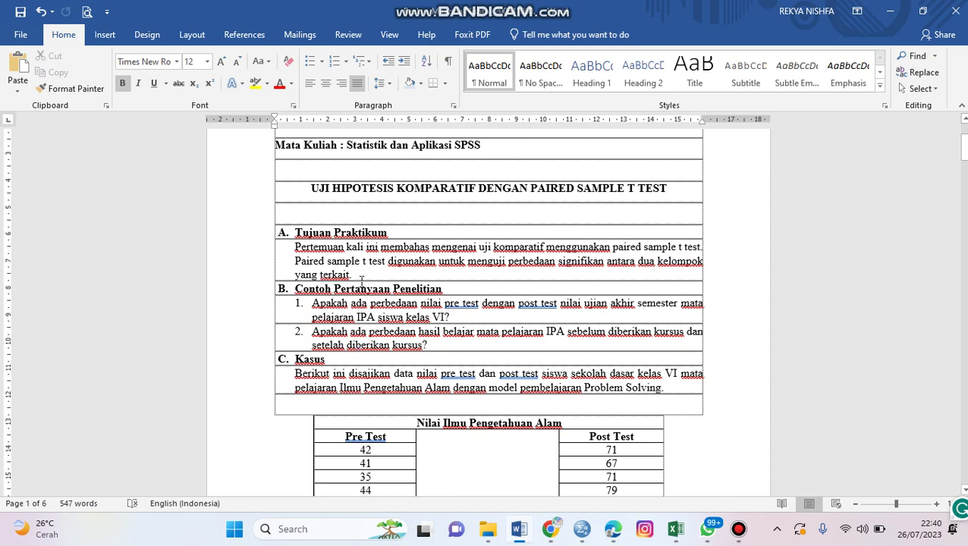
pyautogui.moveTo(295, 275); pyautogui.dragTo(349, 274)
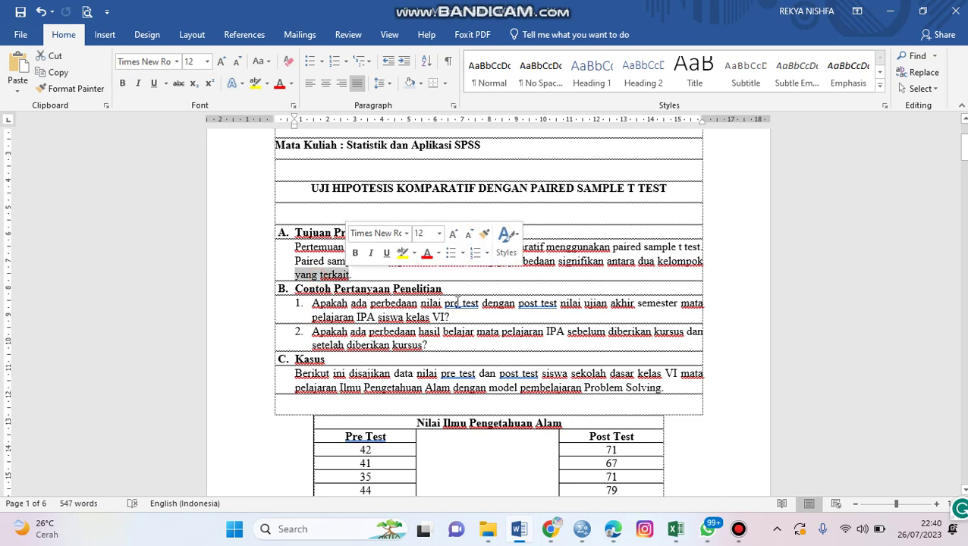
pyautogui.moveTo(421, 303); pyautogui.dragTo(669, 332)
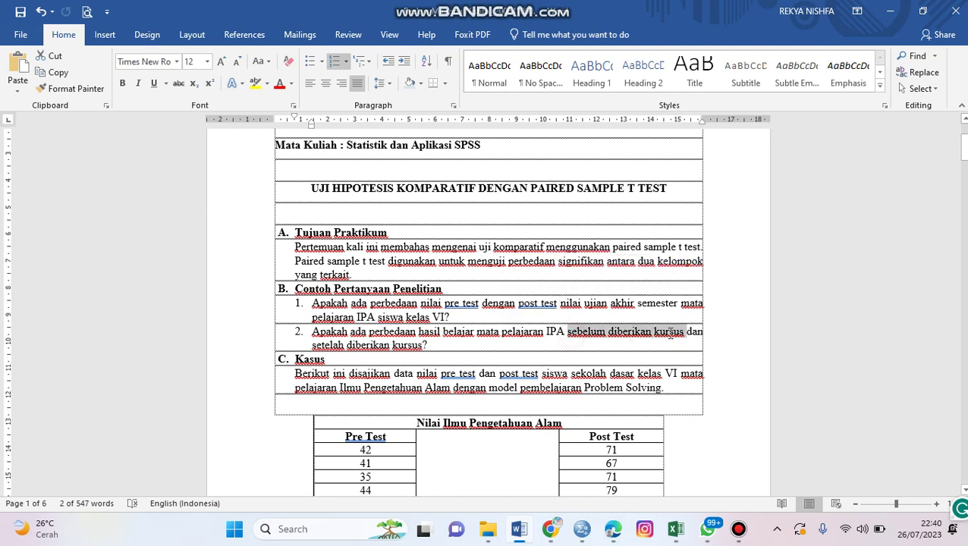
pyautogui.moveTo(314, 345); pyautogui.dragTo(421, 349)
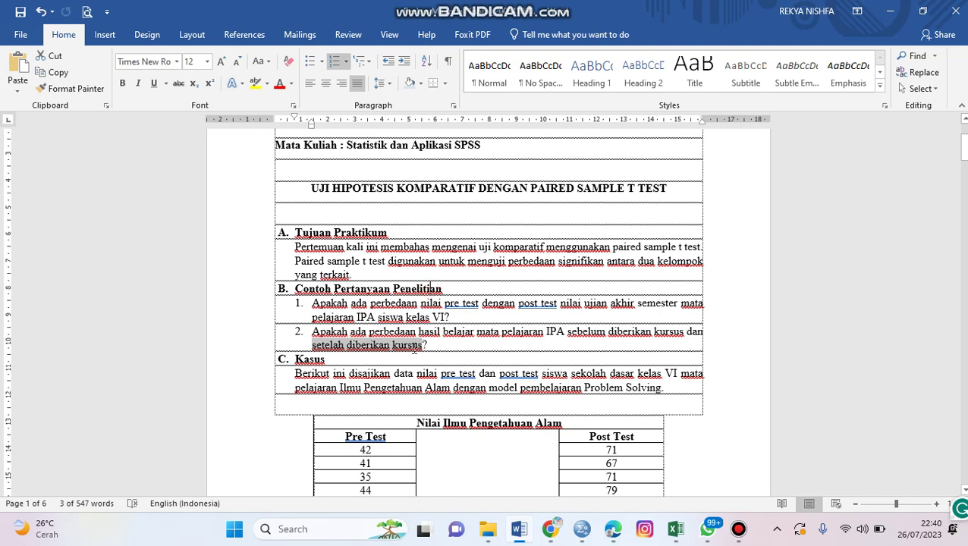
pyautogui.click(413, 347)
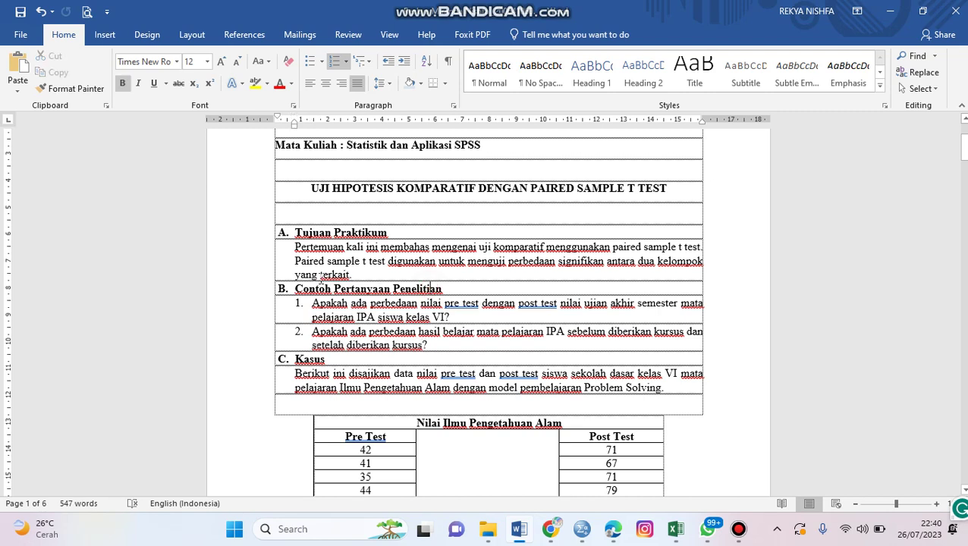
pyautogui.click(430, 285)
pyautogui.moveTo(296, 276); pyautogui.dragTo(349, 275)
pyautogui.scroll(-1, 395, 326)
pyautogui.scroll(-1, 401, 325)
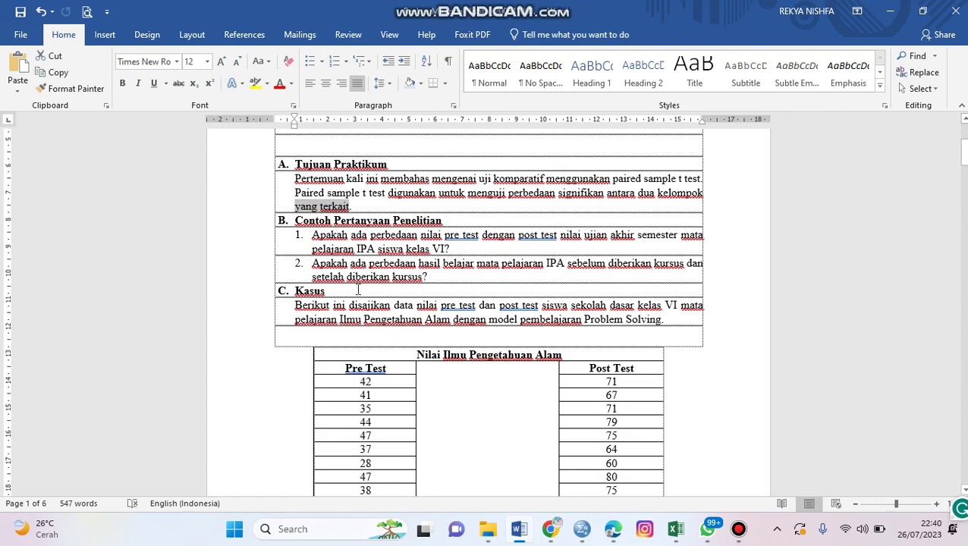
pyautogui.click(297, 312)
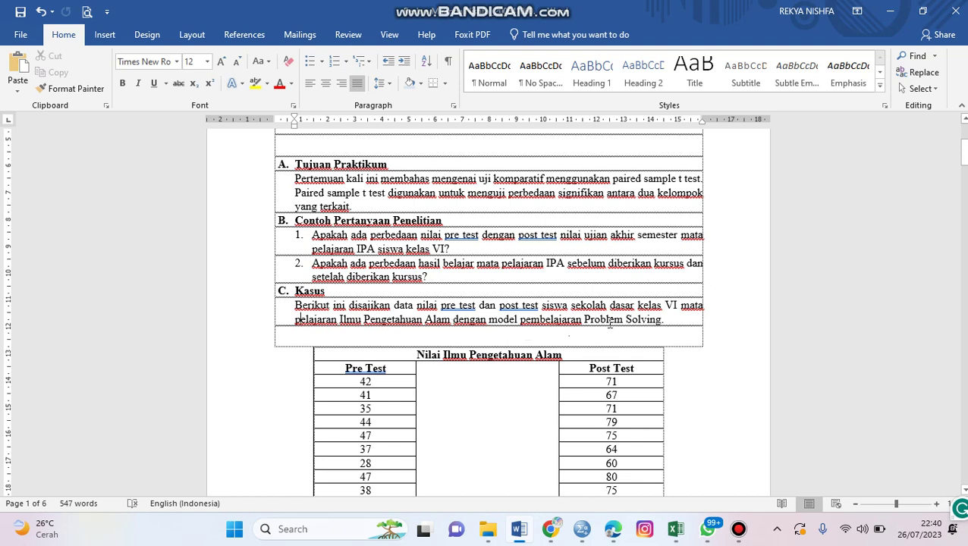
# Examine the Pre Test and Post Test score table and the test question written below it
pyautogui.scroll(-3, 436, 274)
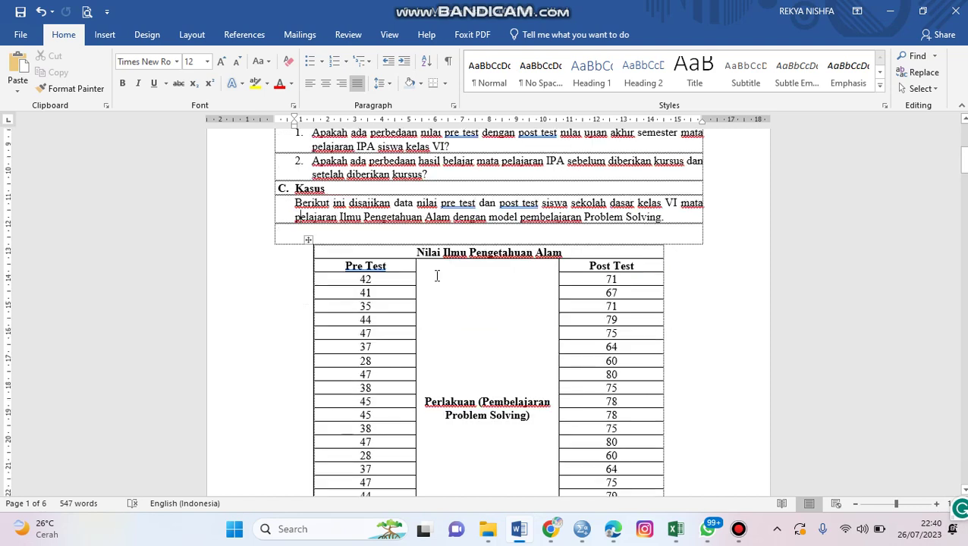
pyautogui.scroll(-2, 423, 242)
pyautogui.moveTo(406, 213); pyautogui.dragTo(413, 478)
pyautogui.scroll(-3, 452, 264)
pyautogui.scroll(-7, 450, 267)
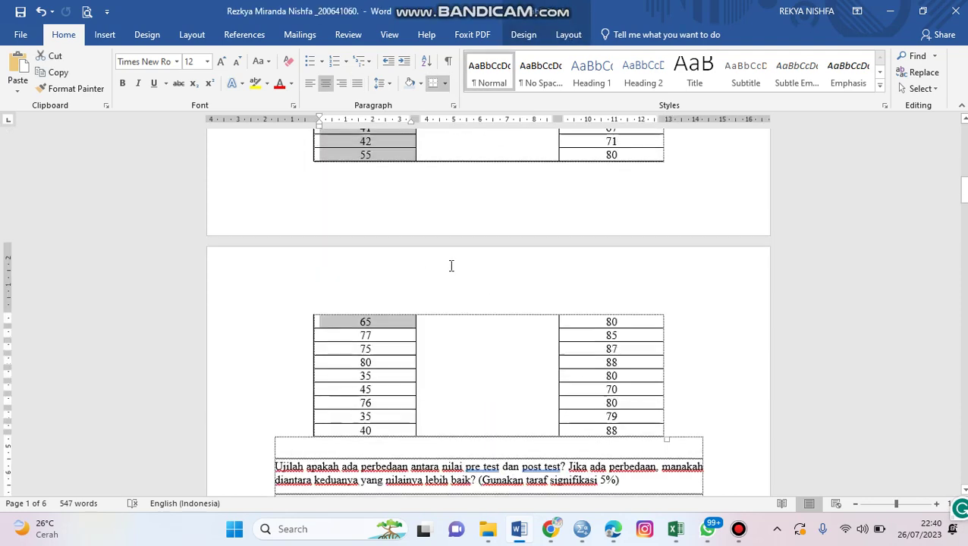
pyautogui.scroll(7, 571, 342)
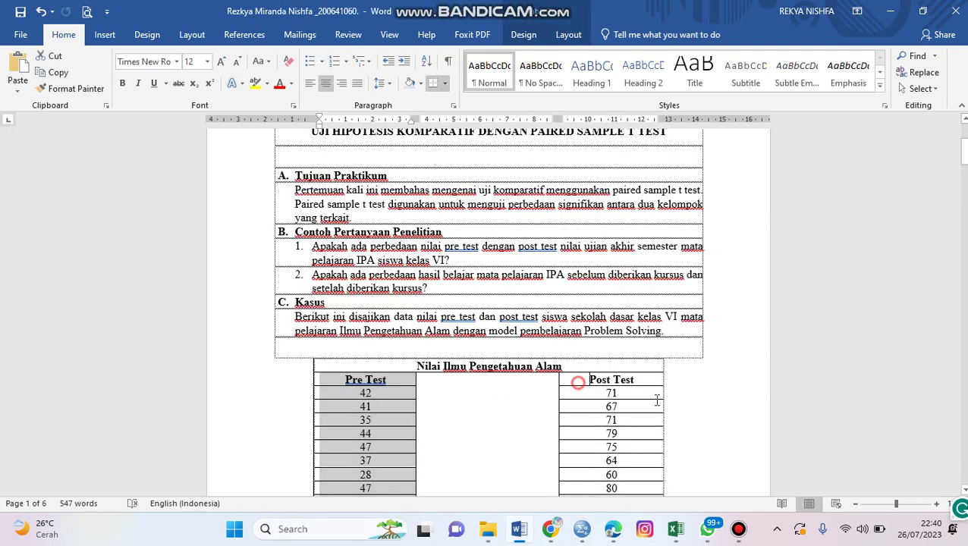
pyautogui.moveTo(622, 384); pyautogui.dragTo(652, 492)
pyautogui.scroll(2, 490, 229)
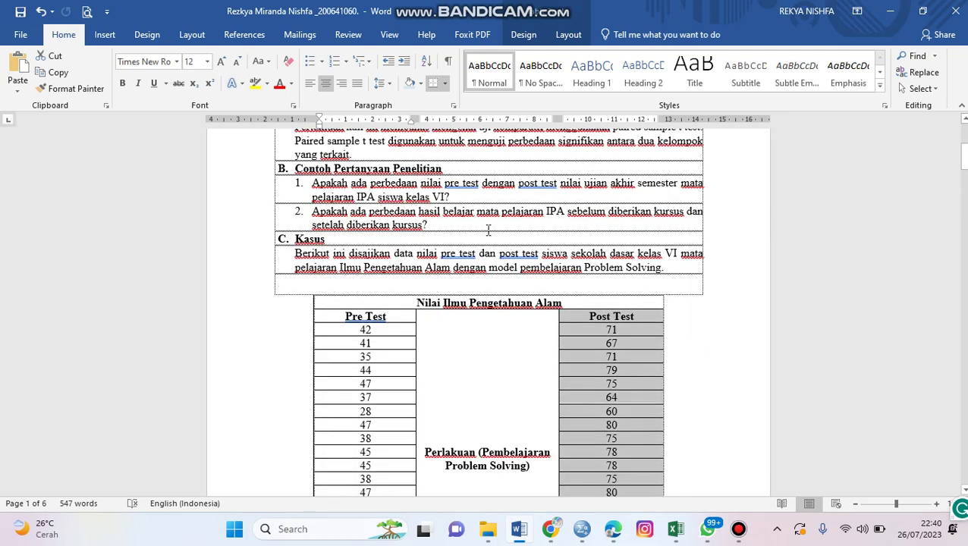
pyautogui.scroll(-2, 485, 250)
pyautogui.click(479, 261)
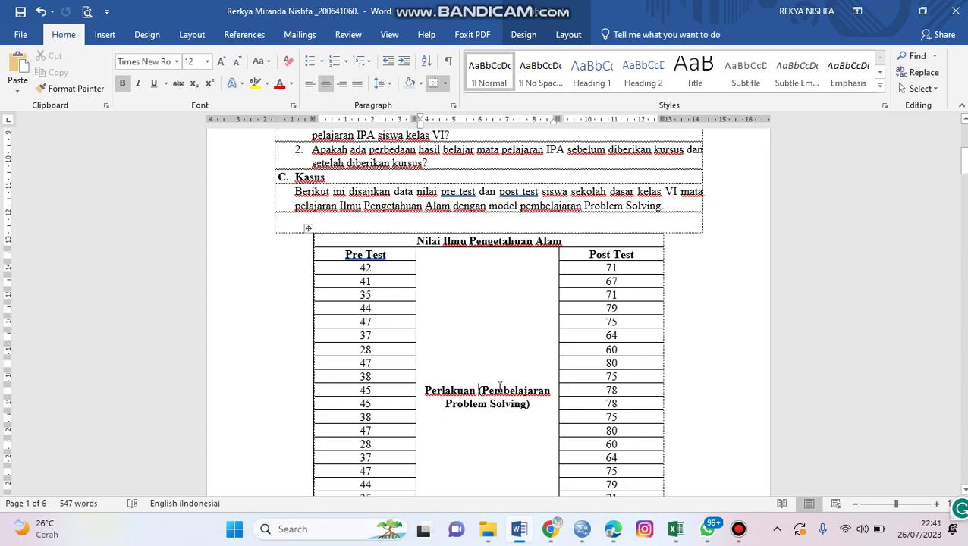
pyautogui.scroll(-5, 512, 352)
pyautogui.scroll(-10, 512, 352)
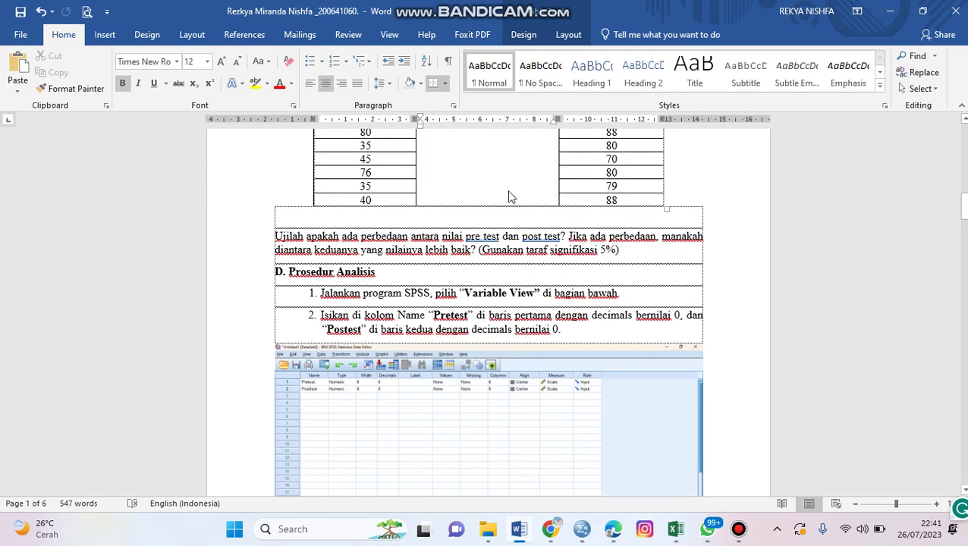
pyautogui.scroll(2, 286, 243)
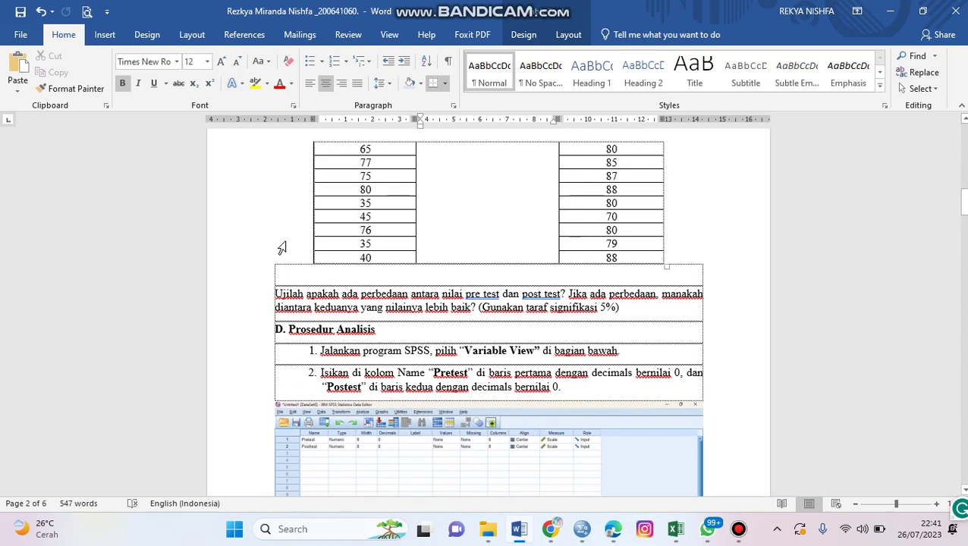
pyautogui.scroll(2, 326, 325)
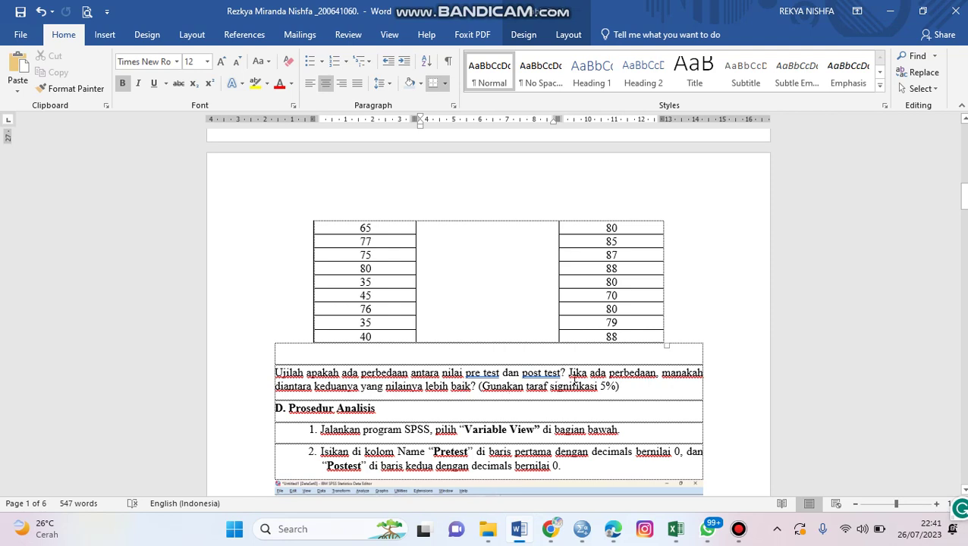
pyautogui.scroll(5, 599, 373)
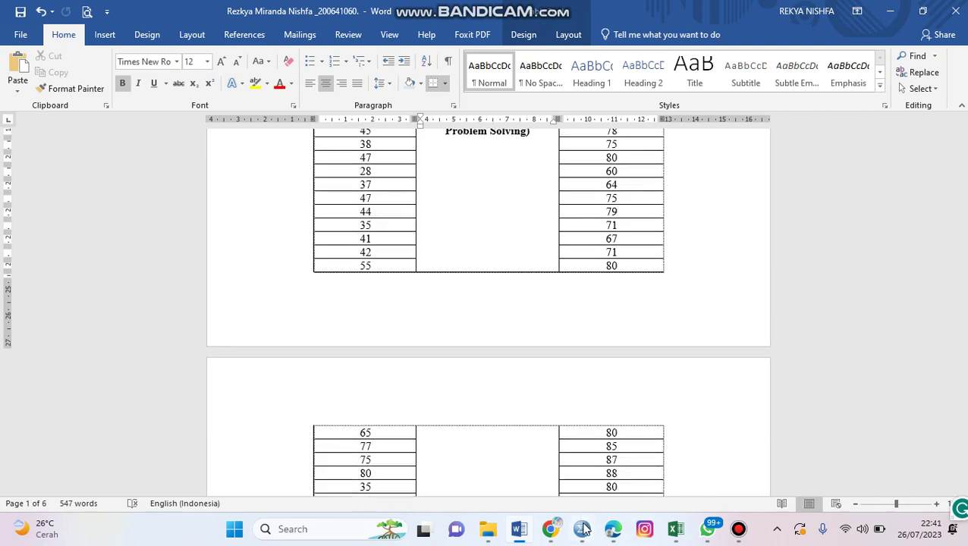
# Switch to the empty Untitled1 dataset in the IBM SPSS Statistics Data Editor
pyautogui.moveTo(584, 529)
pyautogui.click(586, 475)
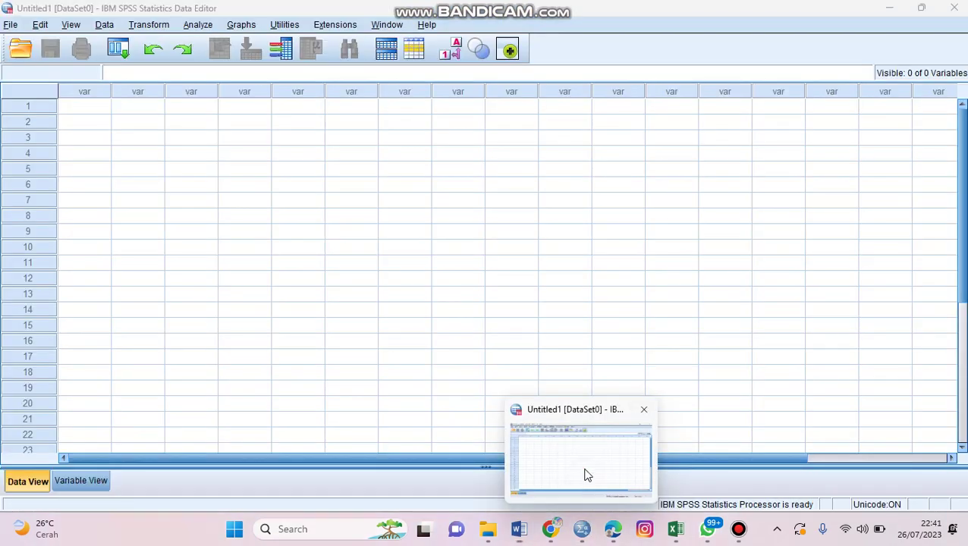
pyautogui.click(586, 475)
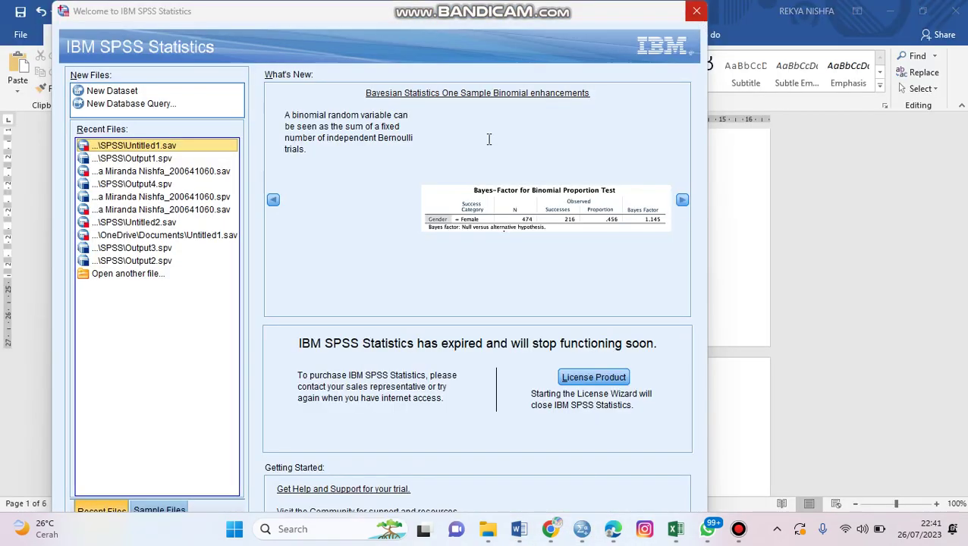
pyautogui.hotkey('alt', 'Tab')
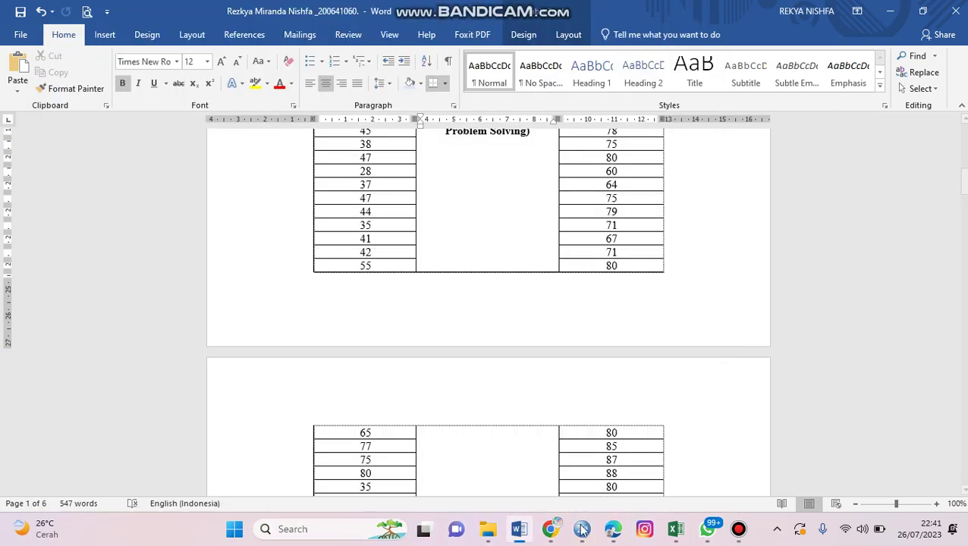
pyautogui.moveTo(582, 528)
pyautogui.click(579, 478)
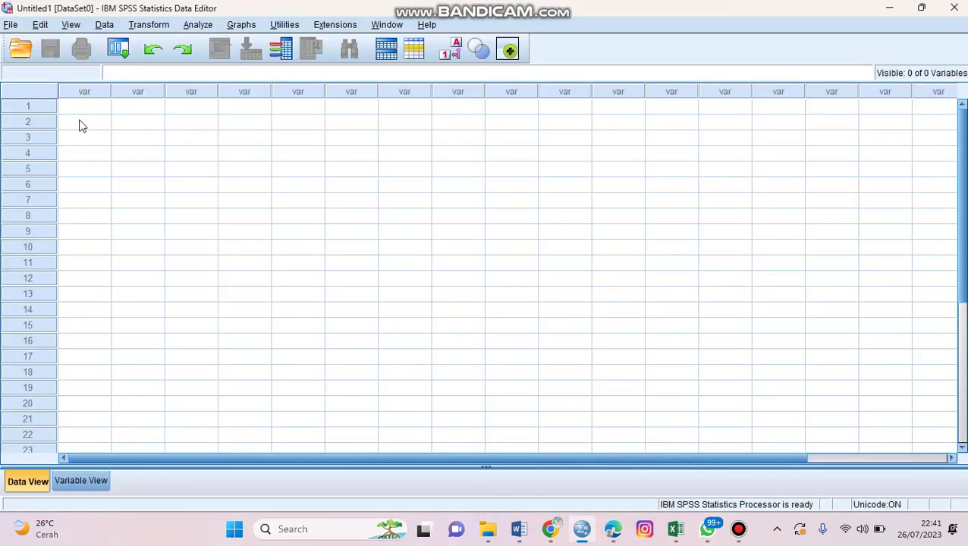
# Define a first variable named Pretest in the empty dataset
pyautogui.click(103, 480)
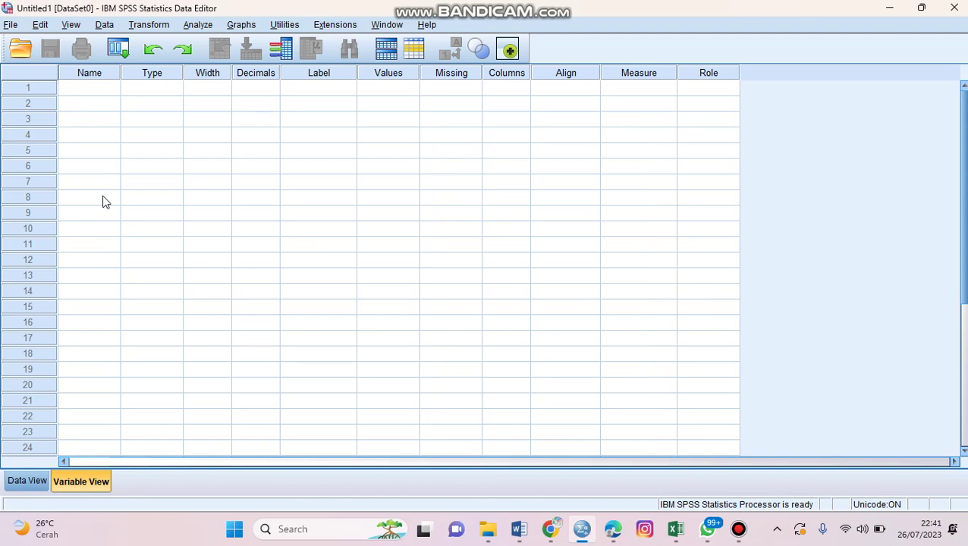
pyautogui.click(91, 94)
pyautogui.click(91, 94)
pyautogui.press('capslock')
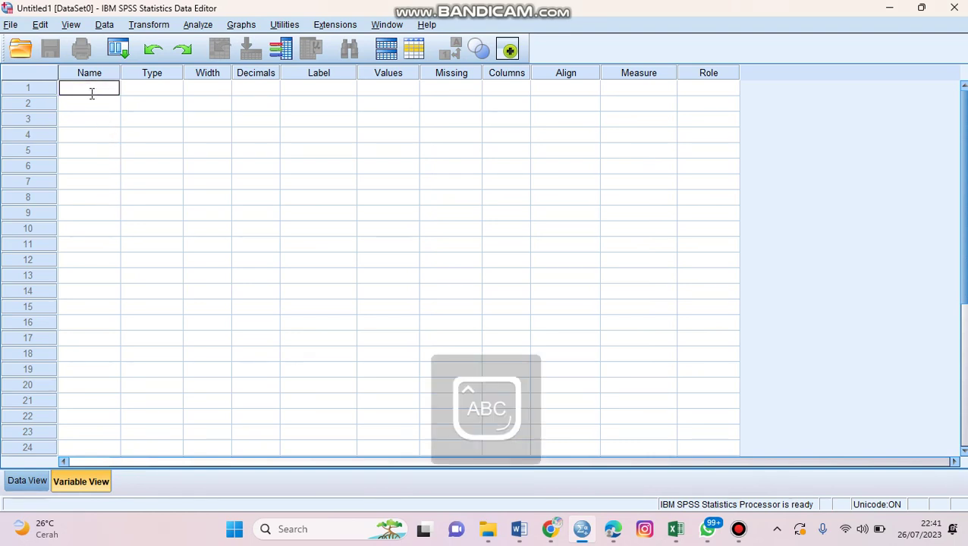
pyautogui.write('P')
pyautogui.press('capslock')
pyautogui.write('retest')
pyautogui.press('Tab')
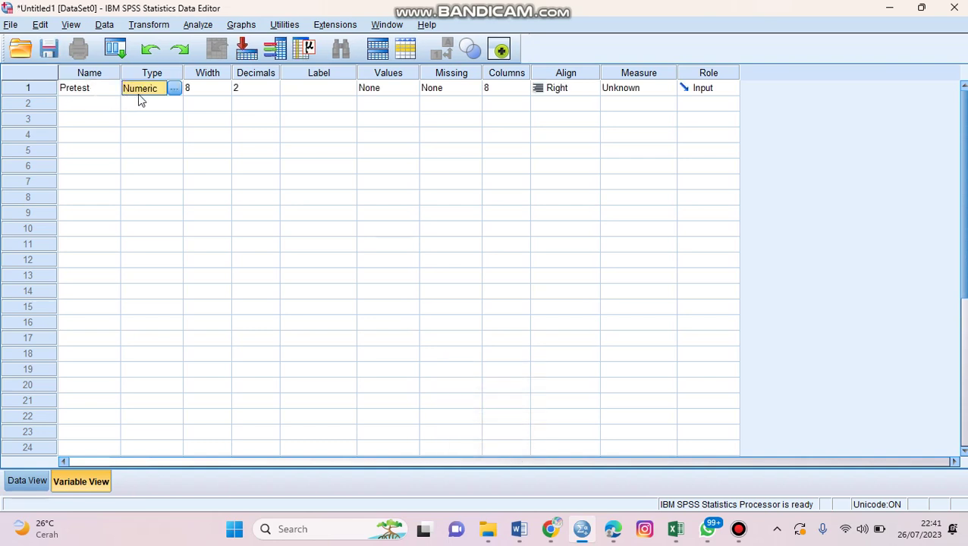
# Set the number of decimals of the Pretest variable to 0
pyautogui.click(273, 92)
pyautogui.click(275, 92)
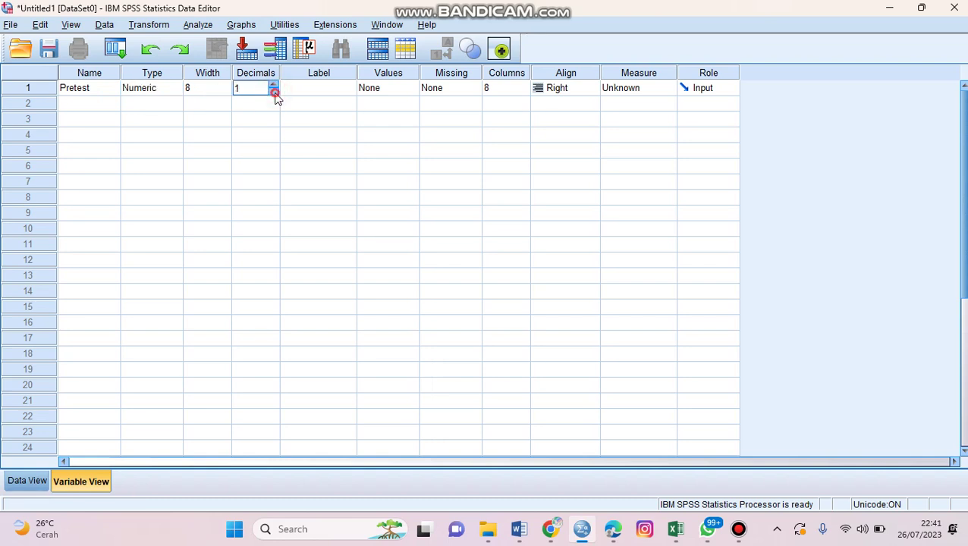
pyautogui.click(275, 91)
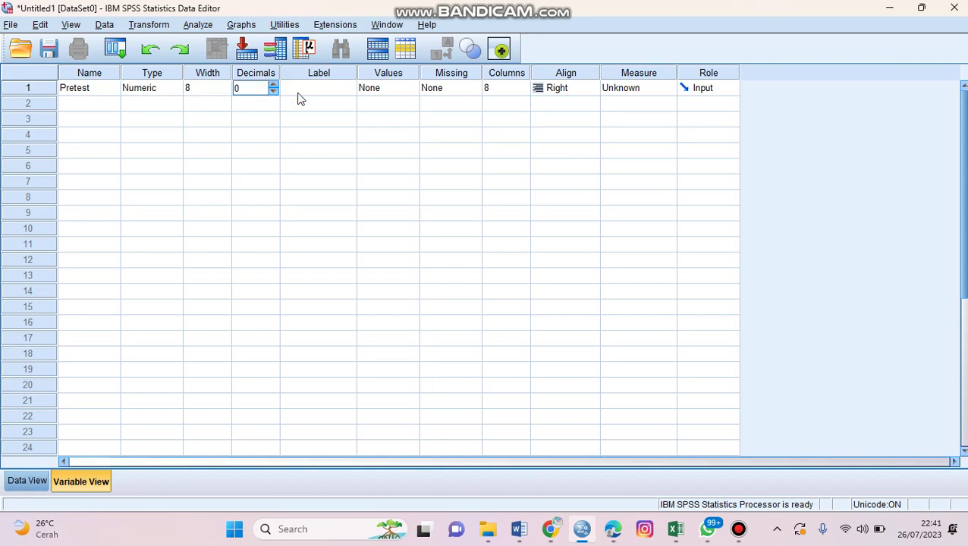
# Set the Pretest variable's alignment to Center and its measurement level to Scale
pyautogui.click(581, 91)
pyautogui.click(579, 136)
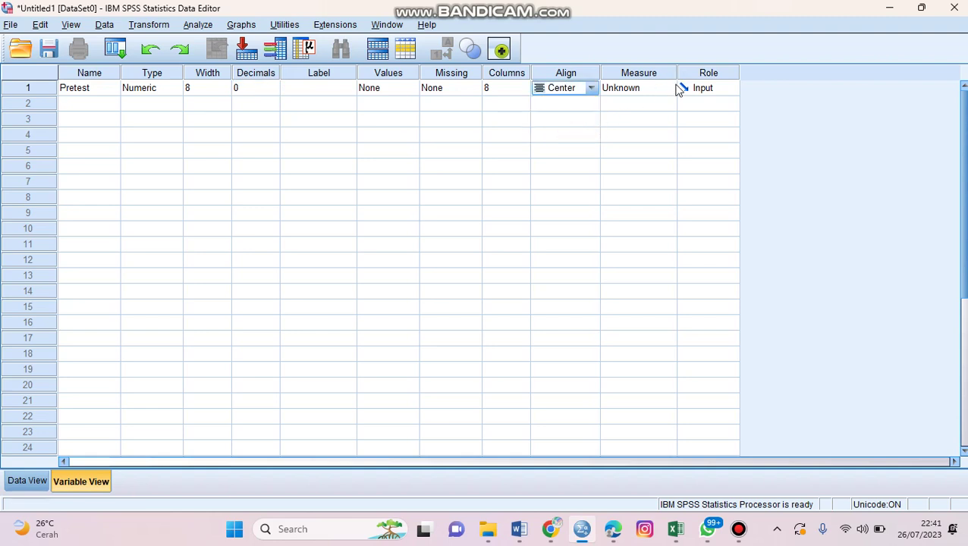
pyautogui.click(658, 92)
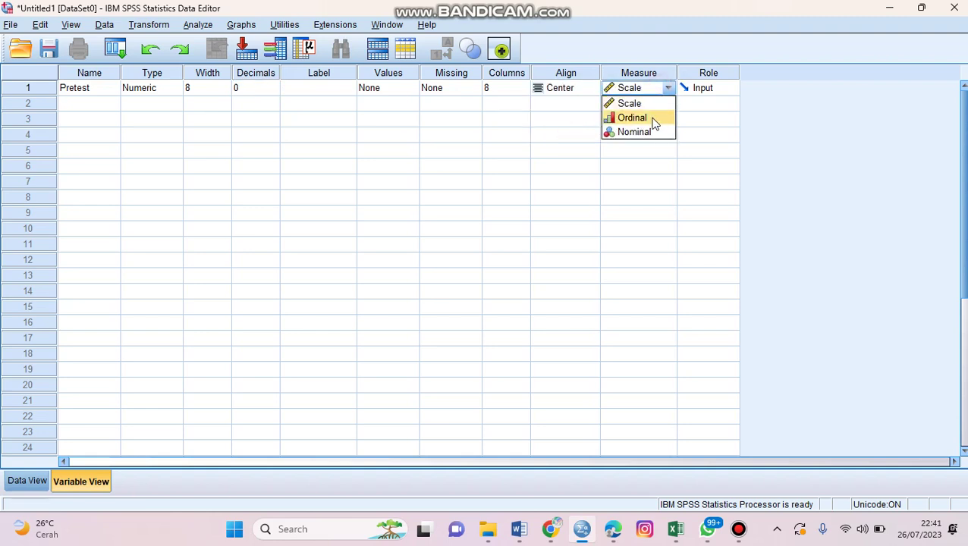
pyautogui.click(654, 106)
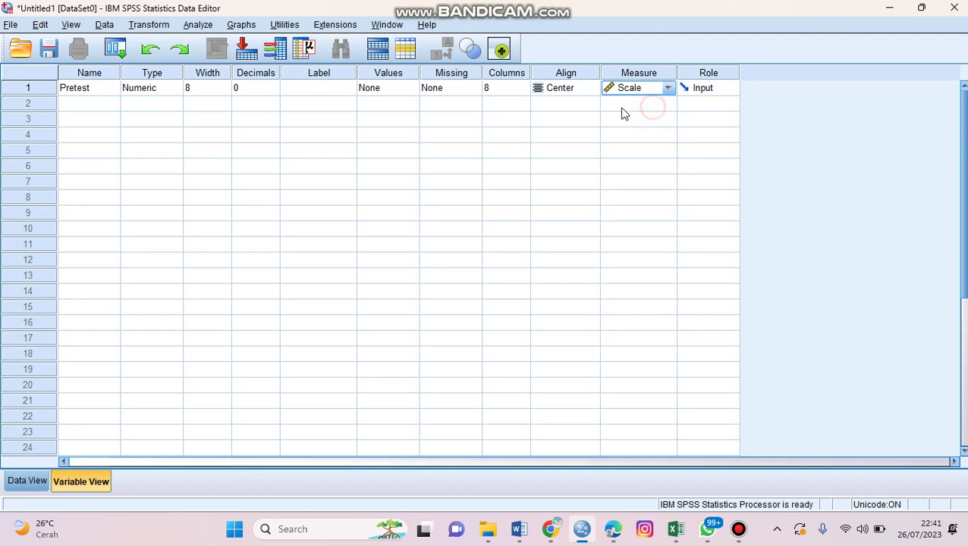
# Define a second variable named Postest in the row below Pretest
pyautogui.click(79, 105)
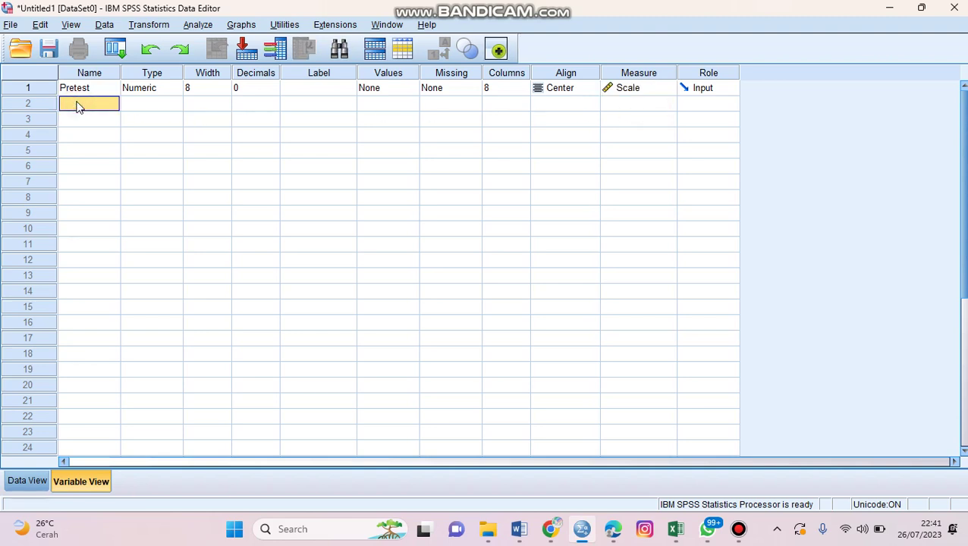
pyautogui.press('capslock')
pyautogui.write('P')
pyautogui.press('capslock')
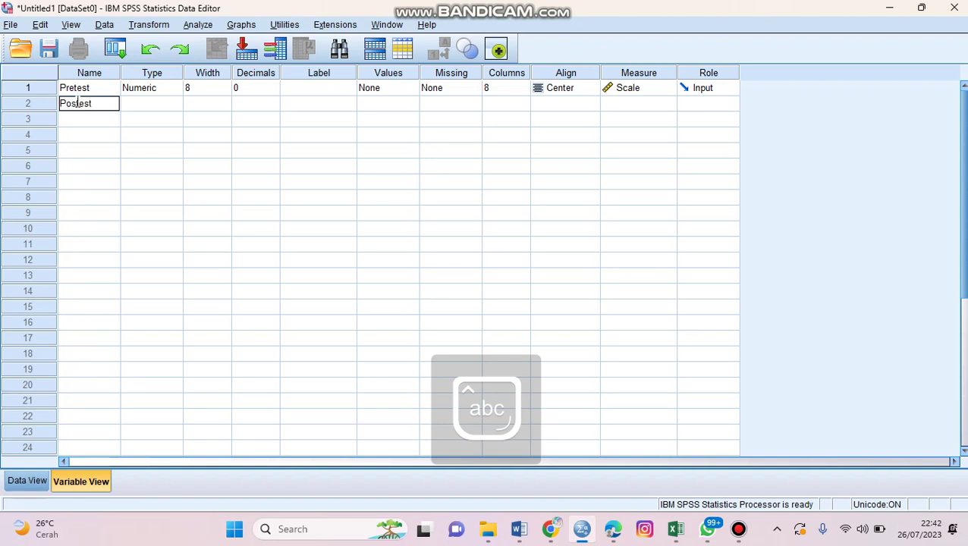
pyautogui.write('osttest')
pyautogui.press('Return')
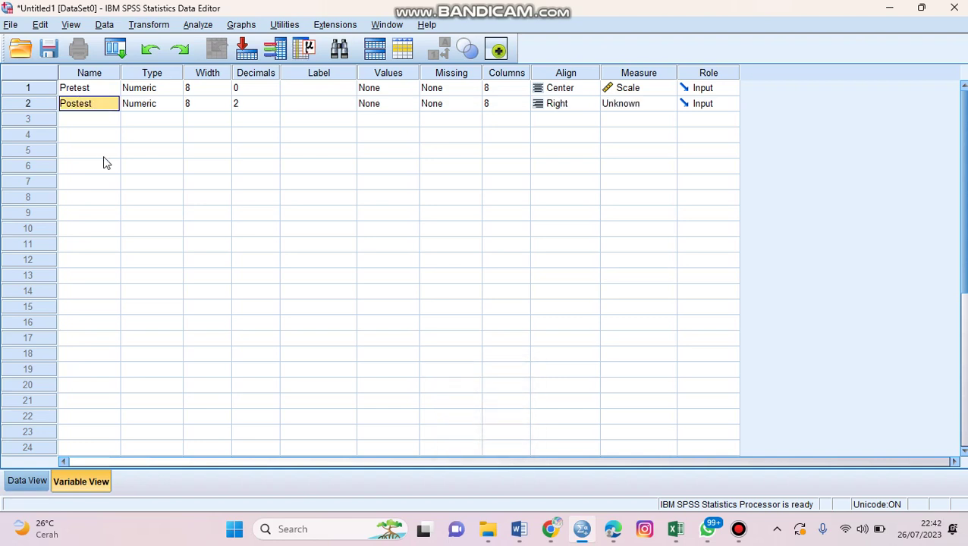
# Correct the second variable's name to Posttest
pyautogui.write('p')
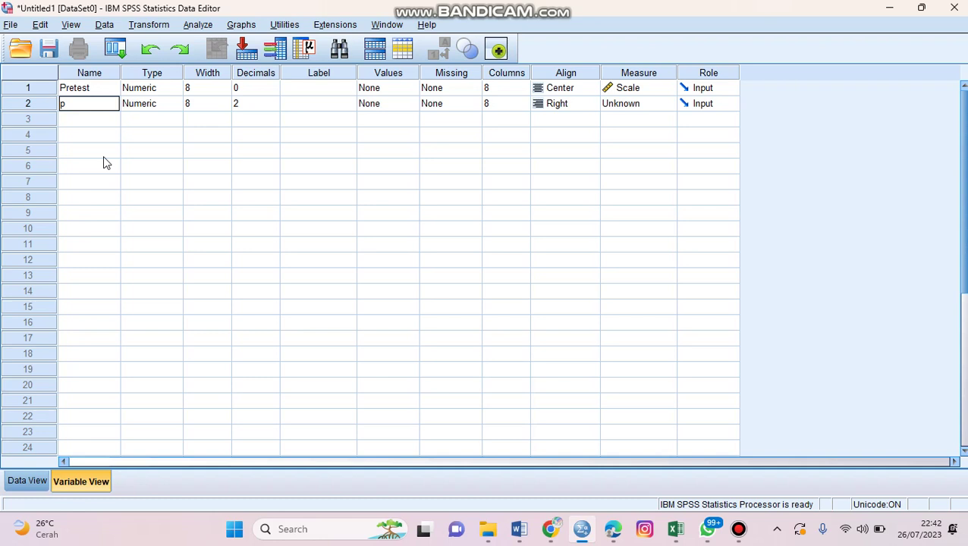
pyautogui.press('BackSpace')
pyautogui.press('capslock')
pyautogui.write('P')
pyautogui.press('capslock')
pyautogui.write('osttest')
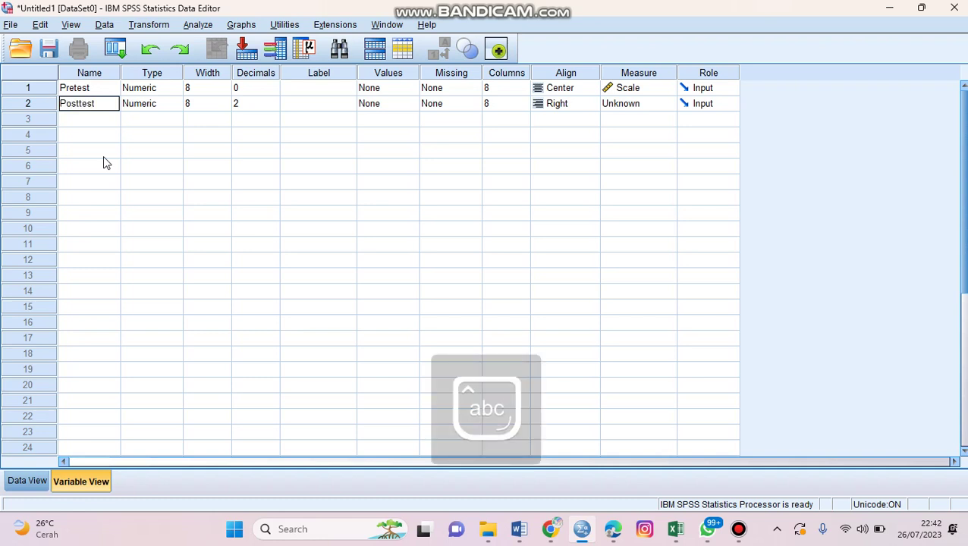
# Set the number of decimals of the Posttest variable to 0
pyautogui.click(280, 107)
pyautogui.click(274, 107)
pyautogui.click(274, 107)
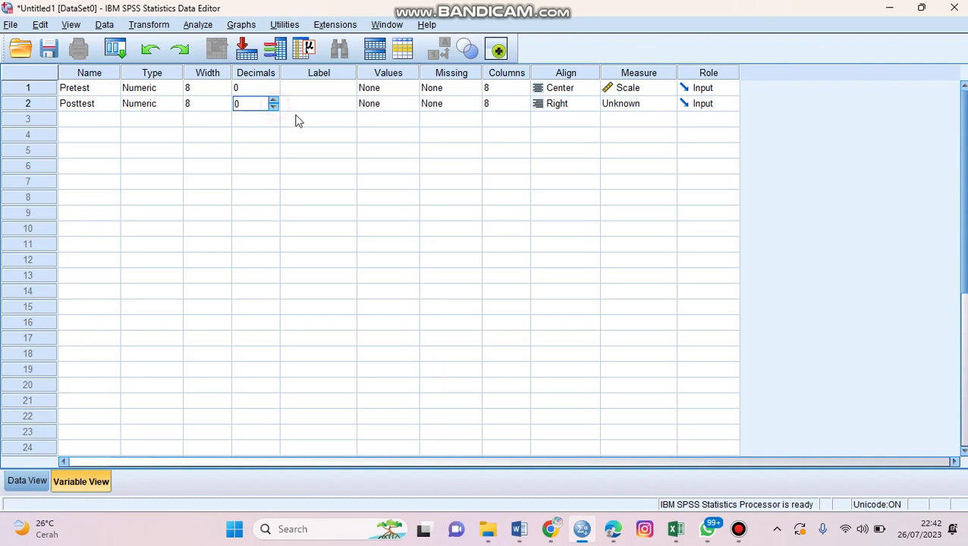
# Set the Posttest variable's alignment to Center and its measurement level to Scale
pyautogui.click(583, 104)
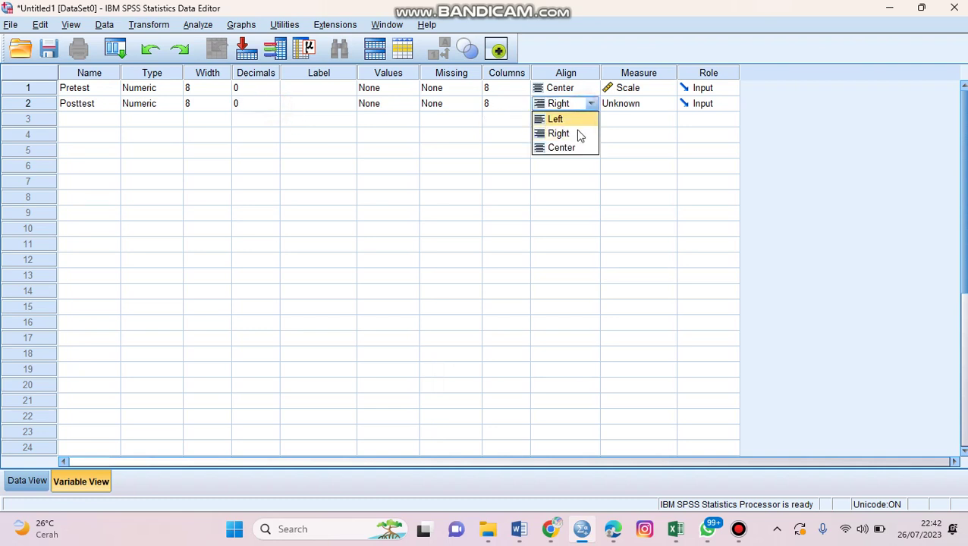
pyautogui.click(577, 148)
pyautogui.click(650, 104)
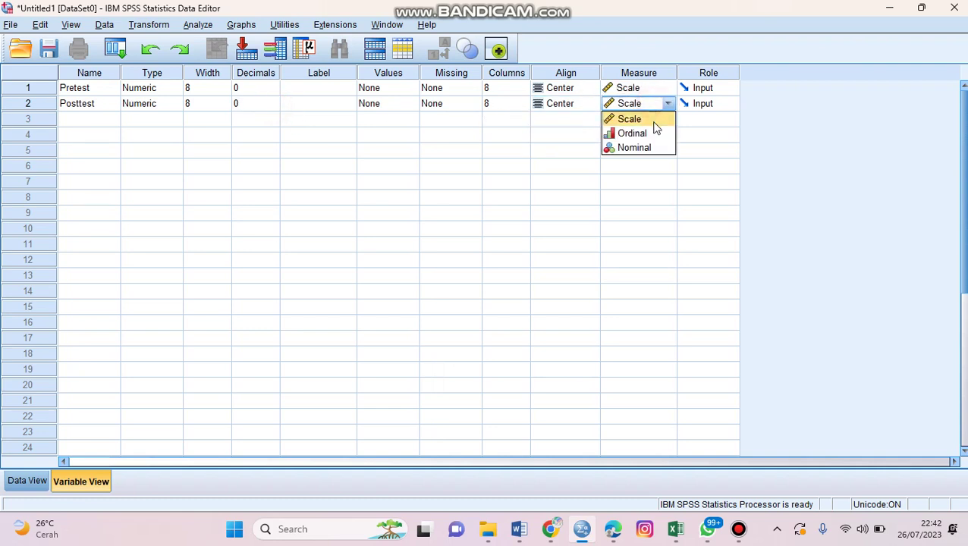
pyautogui.click(652, 121)
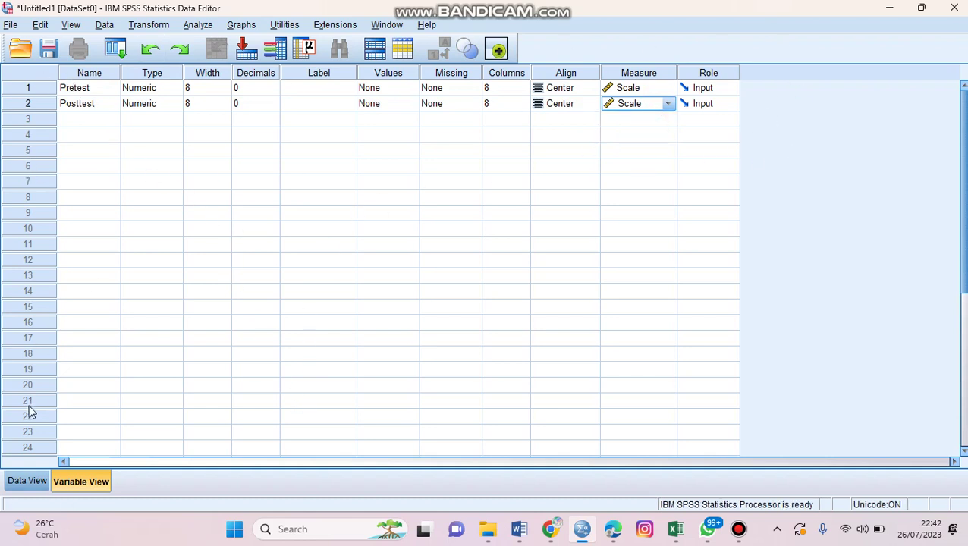
# Show the data grid, switch to the Excel workbook and copy the two score columns in A1:B30
pyautogui.click(23, 482)
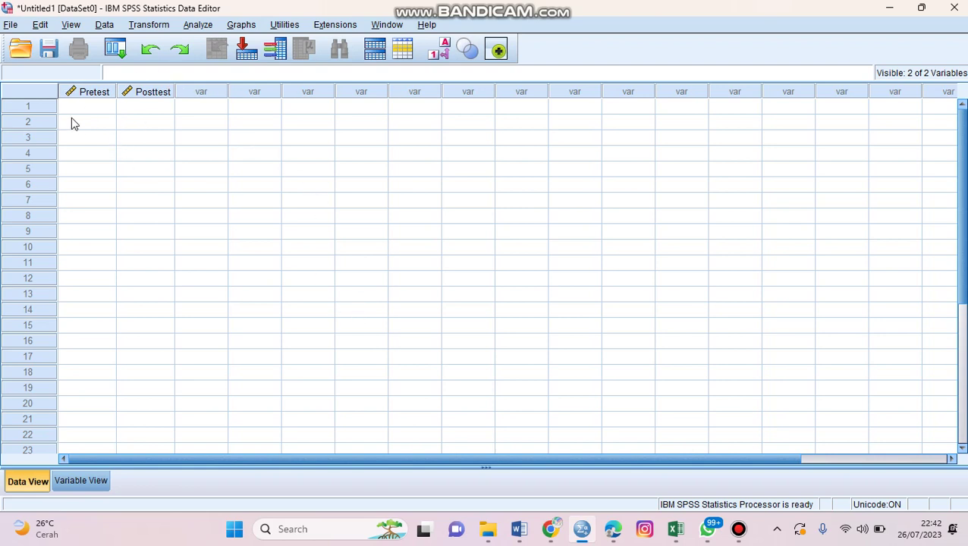
pyautogui.moveTo(75, 114); pyautogui.dragTo(147, 388)
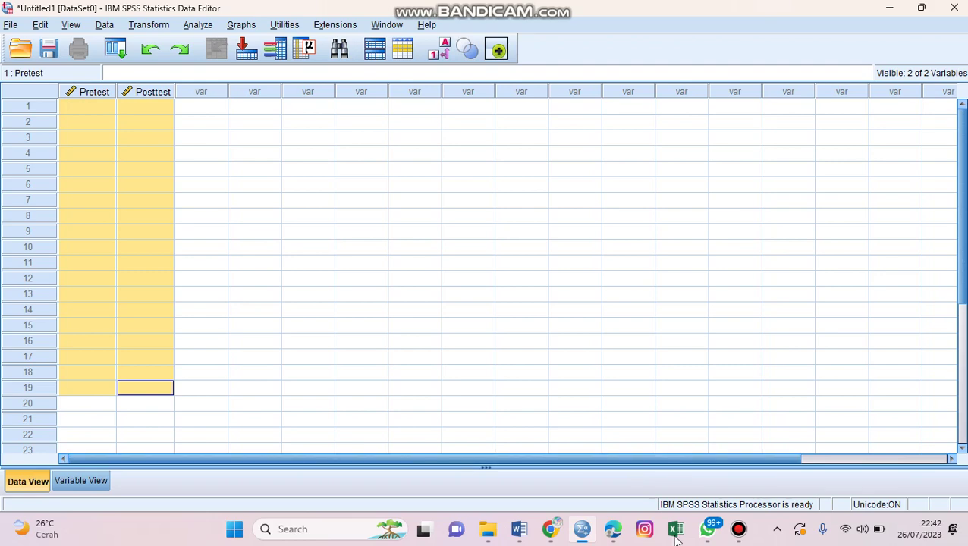
pyautogui.moveTo(676, 529)
pyautogui.click(584, 458)
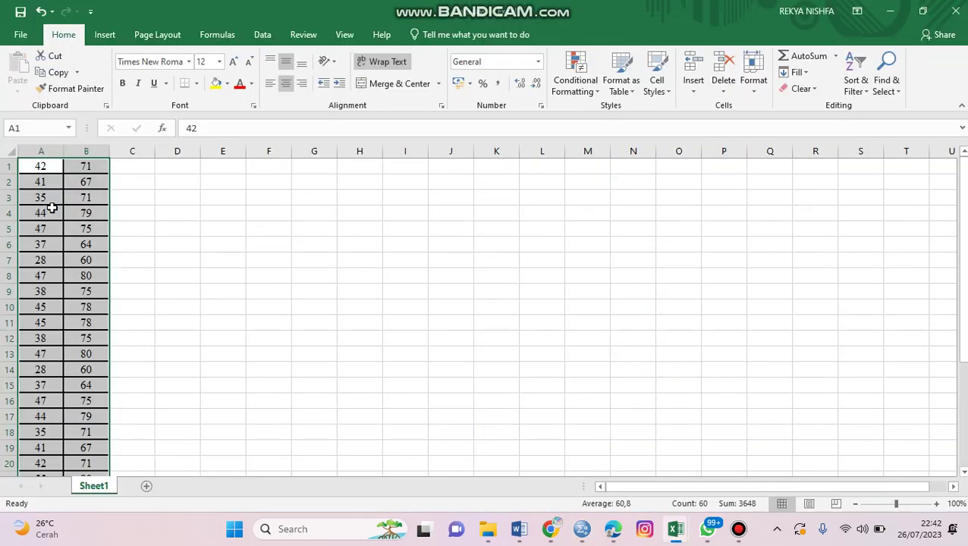
pyautogui.hotkey('ctrl', 'c')
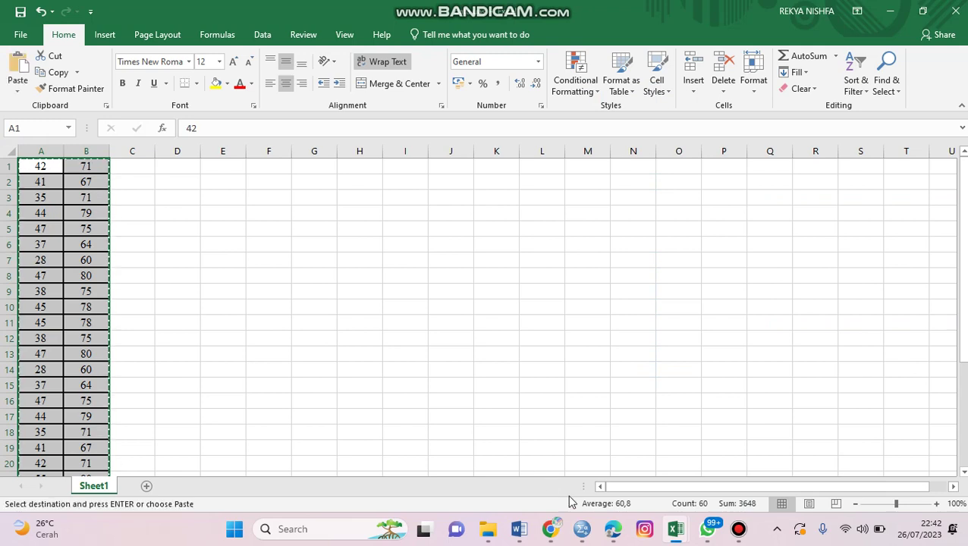
pyautogui.scroll(-4, 92, 211)
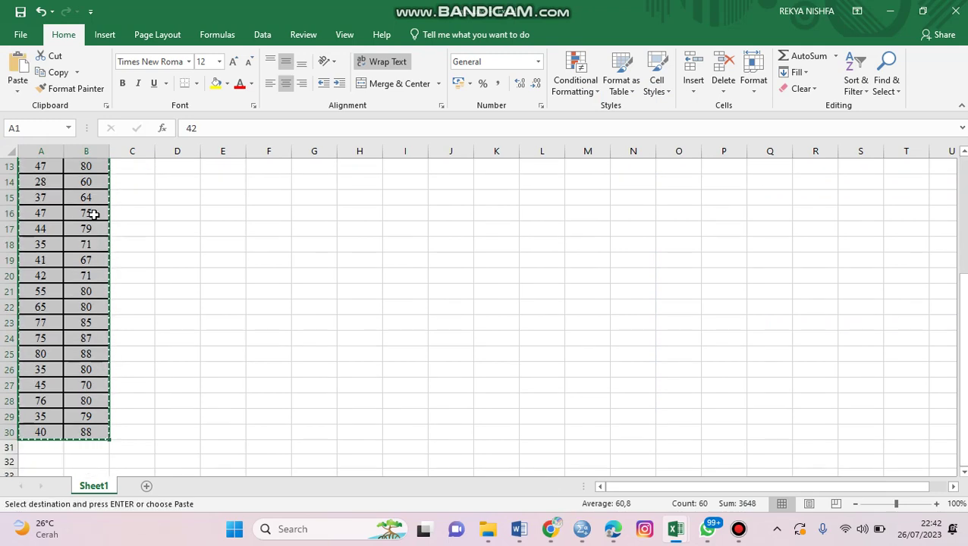
pyautogui.scroll(1, 93, 215)
pyautogui.scroll(3, 92, 215)
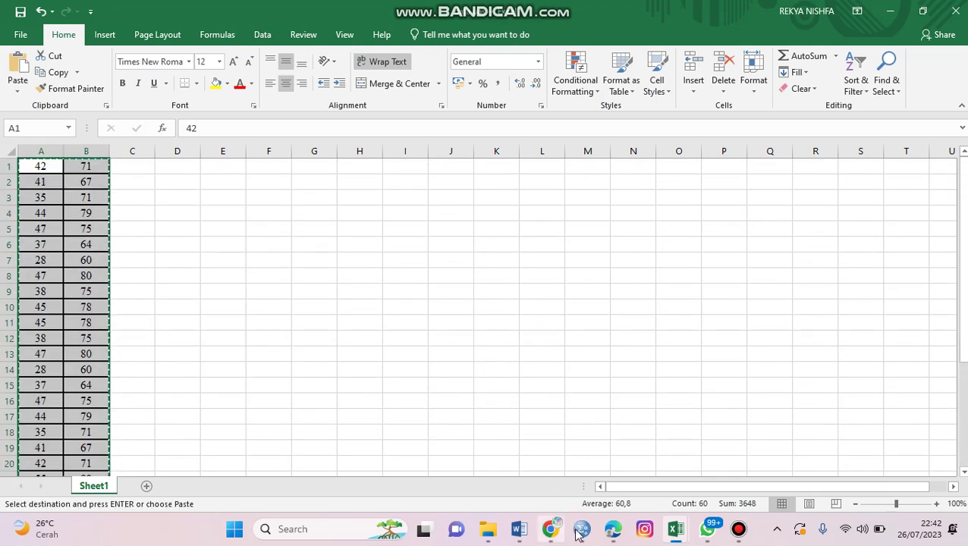
# Switch back to SPSS and paste the copied scores into rows 1 to 30 of the Pretest and Posttest columns
pyautogui.moveTo(579, 535)
pyautogui.click(575, 479)
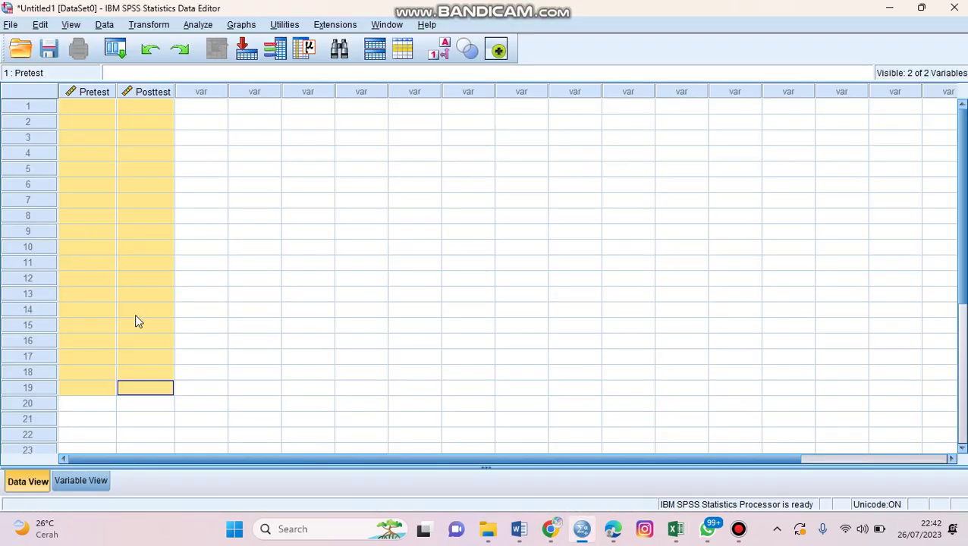
pyautogui.moveTo(79, 106); pyautogui.dragTo(163, 414)
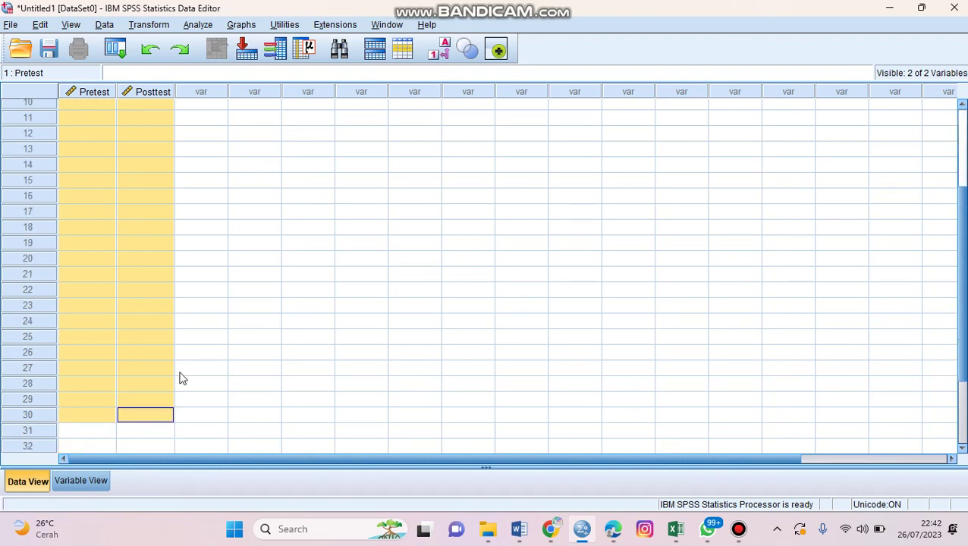
pyautogui.hotkey('ctrl', 'v')
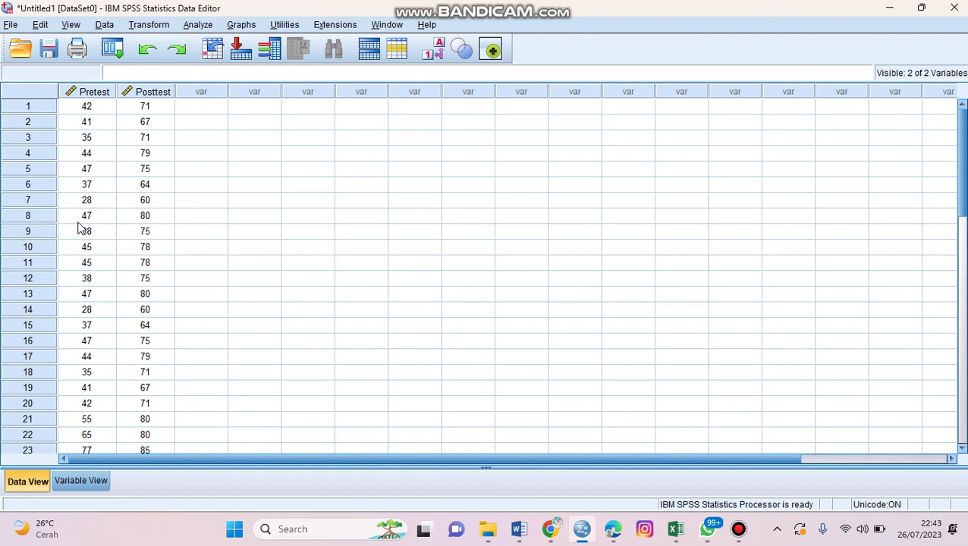
# Set up a Paired-Samples T Test with Pretest as Variable1 and Posttest as Variable2 of pair 1
pyautogui.click(198, 26)
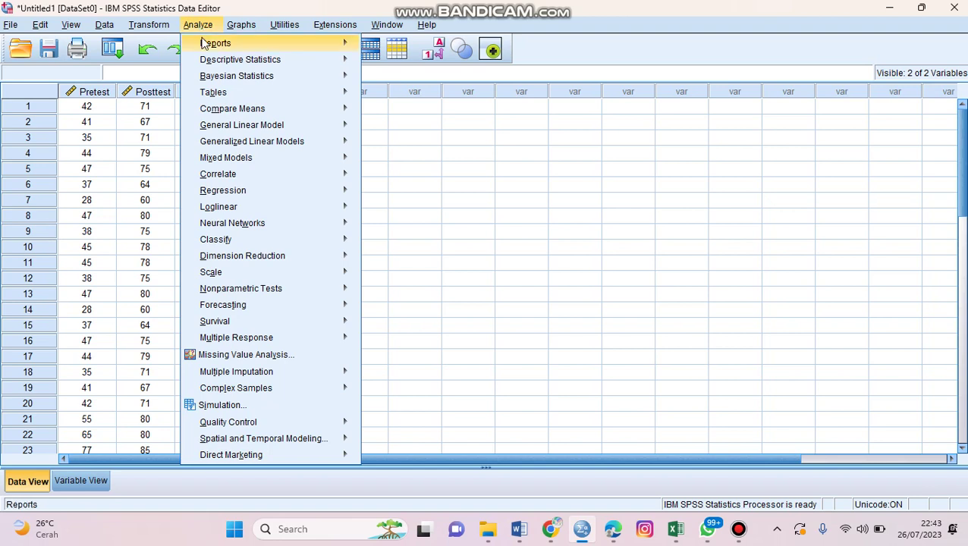
pyautogui.moveTo(298, 114)
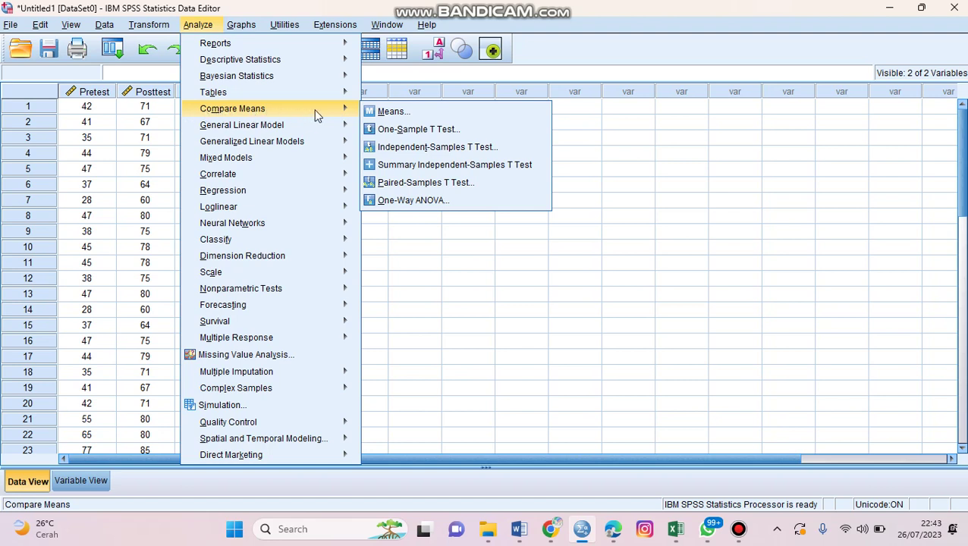
pyautogui.click(417, 184)
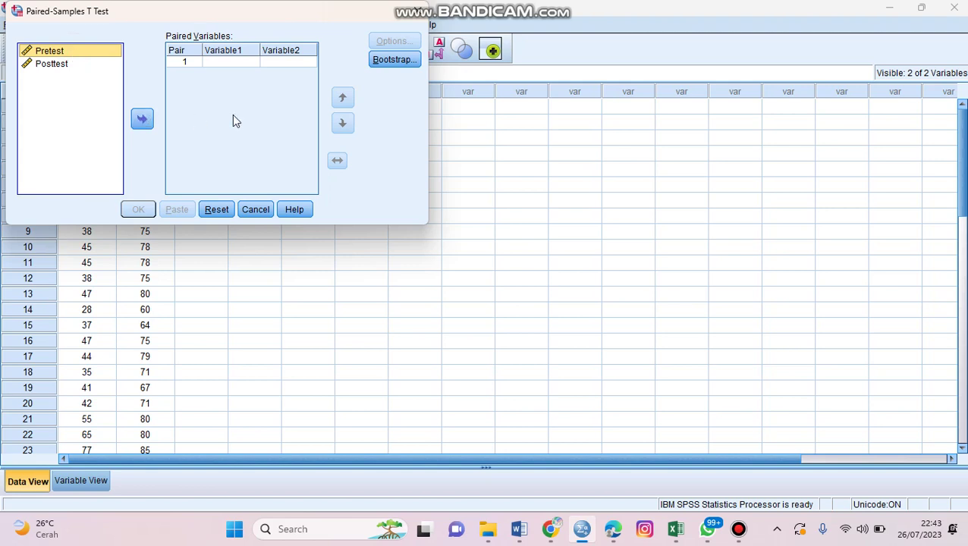
pyautogui.click(144, 120)
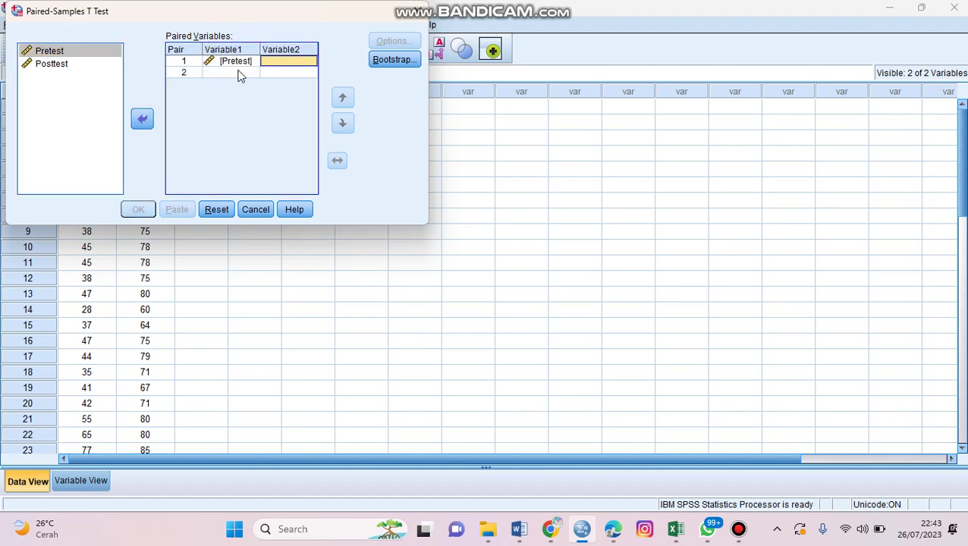
pyautogui.click(84, 66)
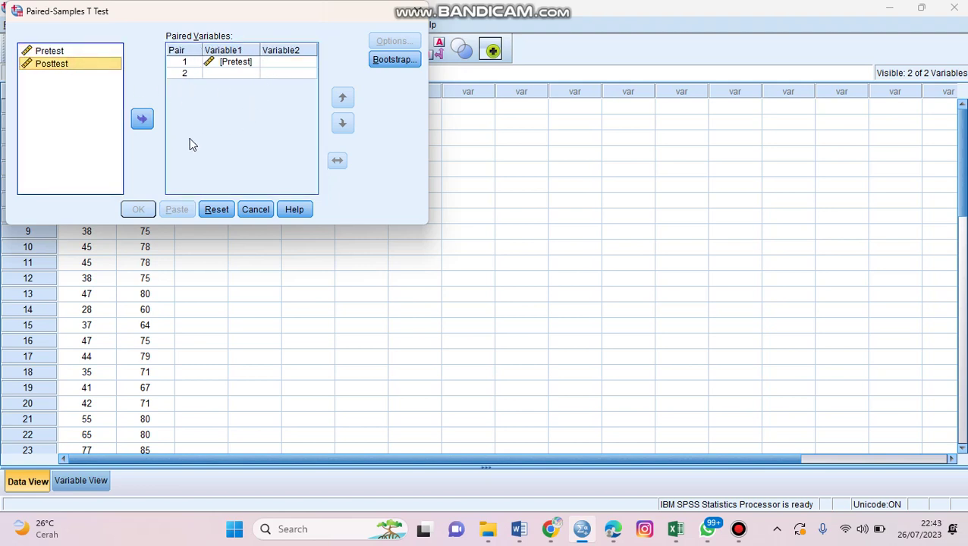
pyautogui.click(142, 122)
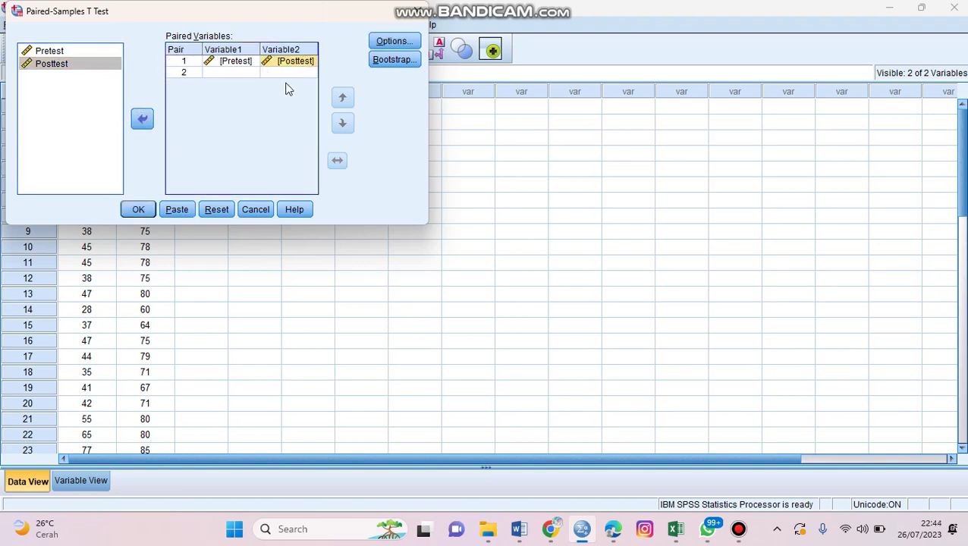
# Keep the 95% confidence interval and analysis-by-analysis case exclusion, and run the paired-samples test
pyautogui.click(383, 44)
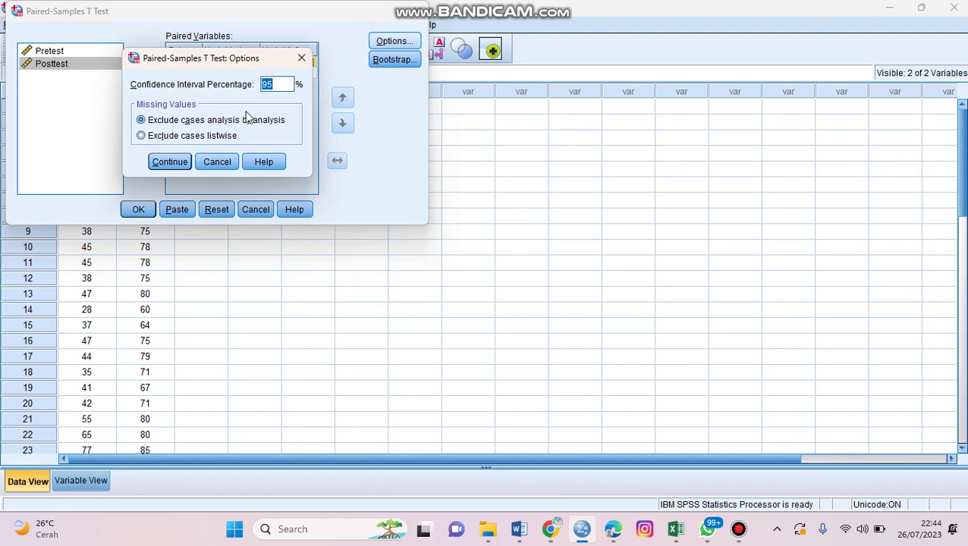
pyautogui.click(182, 165)
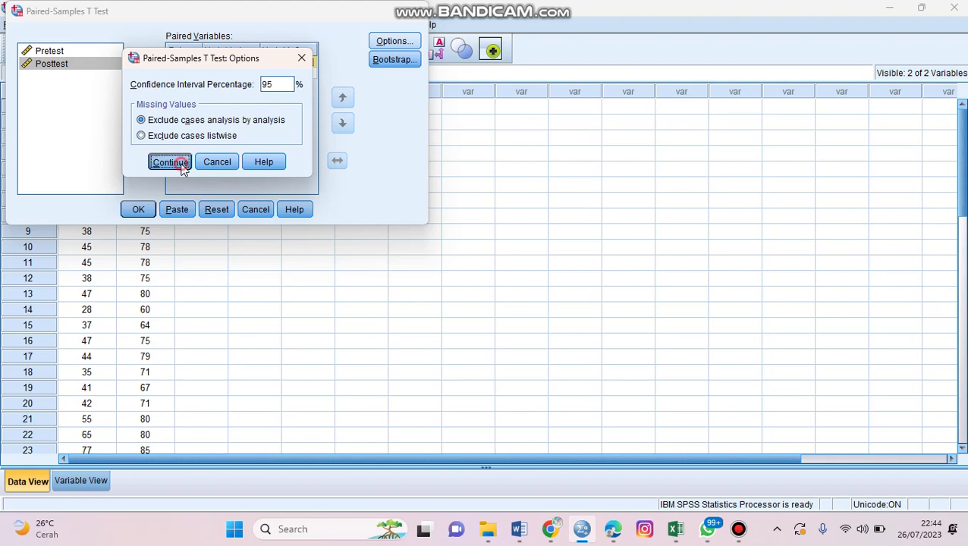
pyautogui.click(139, 210)
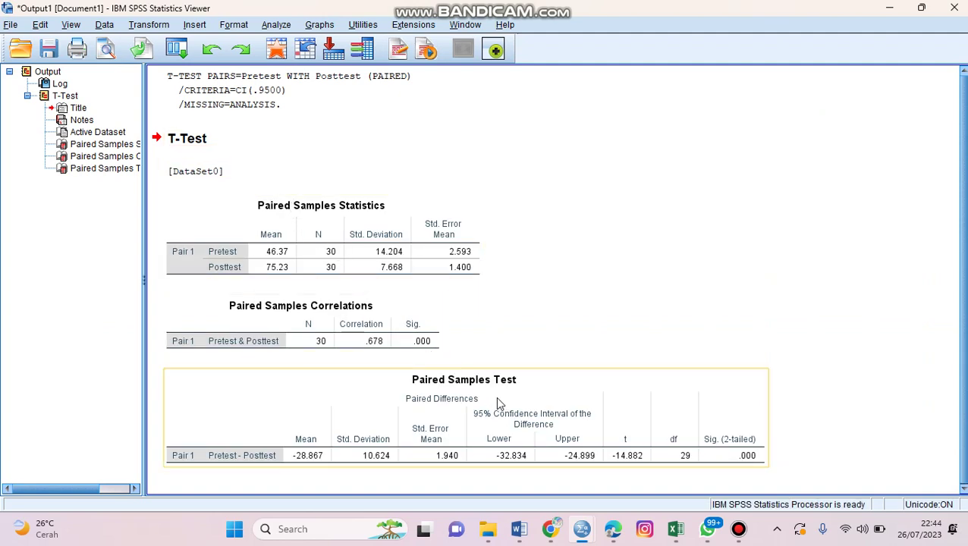
# Examine the Paired Samples Statistics, Correlations and Test tables in the output, focusing on the statistics and the correlation
pyautogui.click(370, 218)
pyautogui.click(372, 304)
pyautogui.click(444, 393)
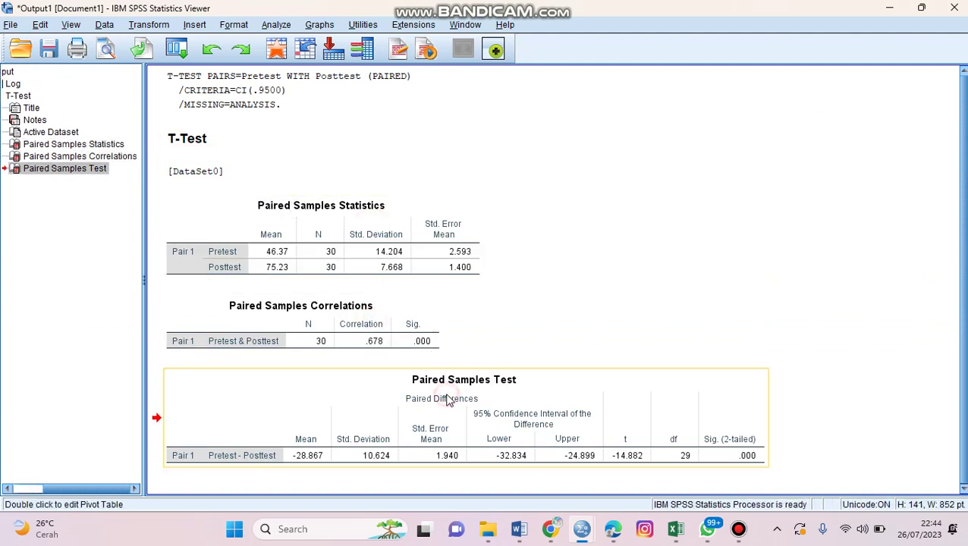
pyautogui.click(336, 218)
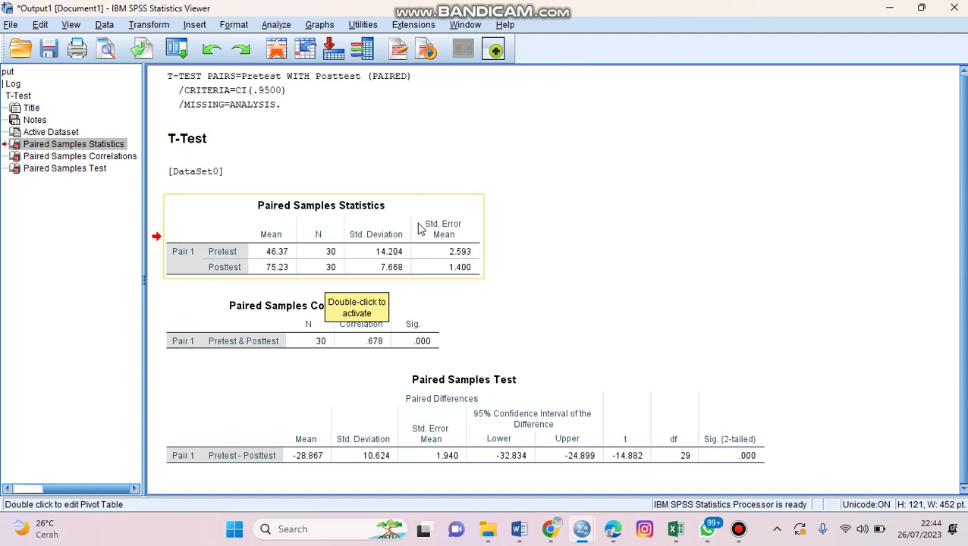
pyautogui.click(453, 267)
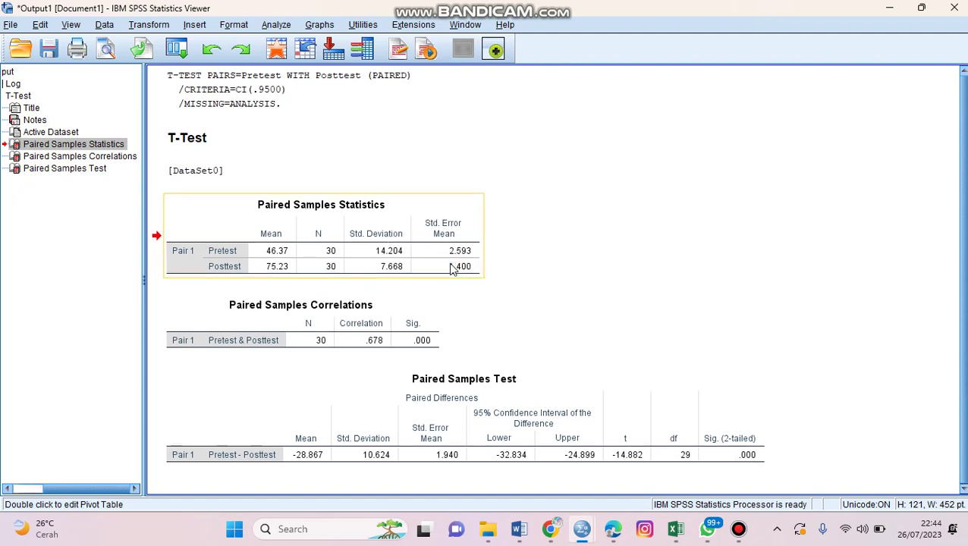
pyautogui.click(339, 311)
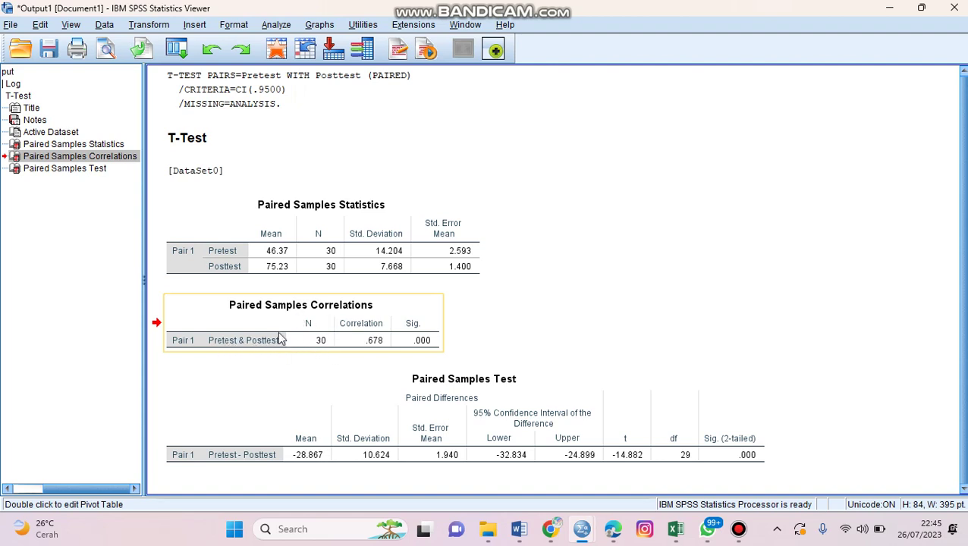
pyautogui.click(302, 328)
# Read the correlation hypotheses and decision rule in the Word report, and check the Correlations and Paired Samples Test tables in SPSS
pyautogui.click(518, 533)
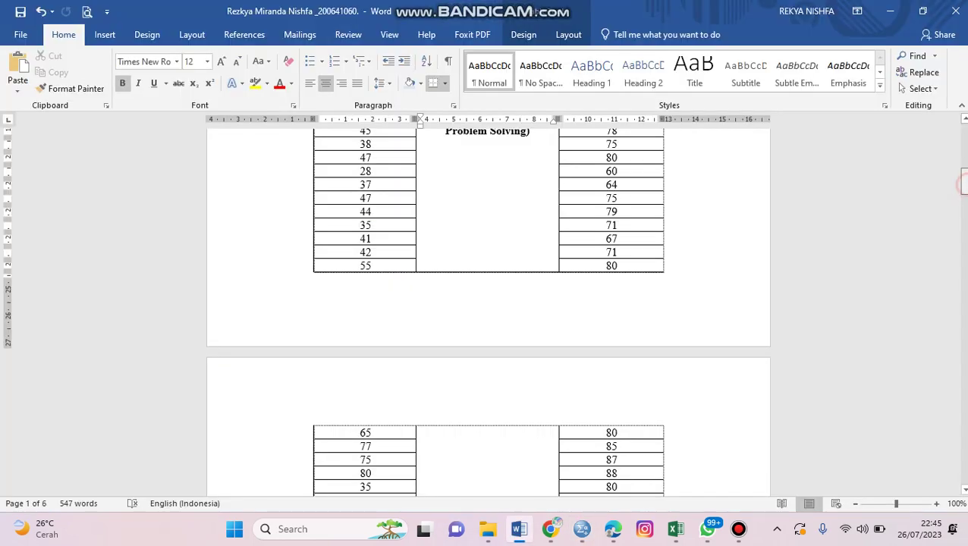
pyautogui.moveTo(963, 182); pyautogui.dragTo(963, 411)
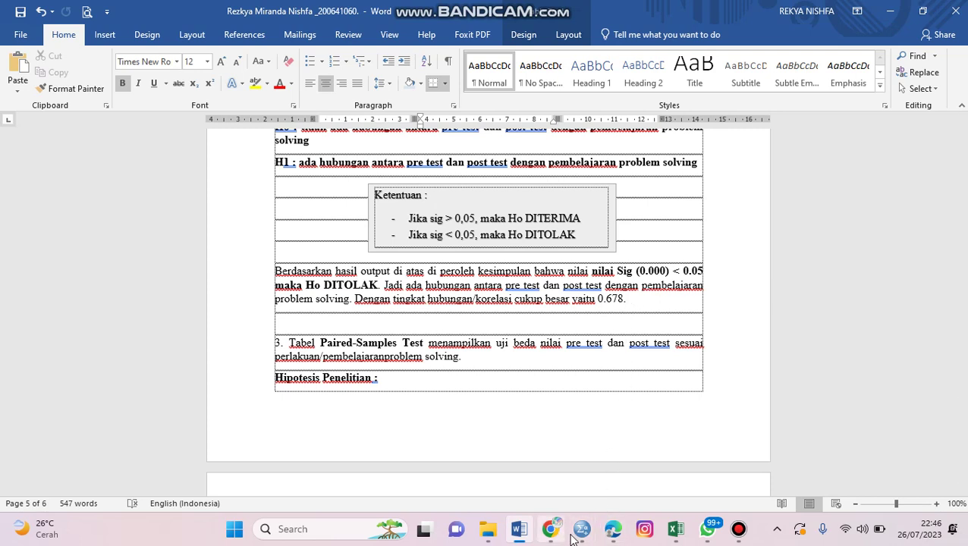
pyautogui.moveTo(580, 531)
pyautogui.click(657, 447)
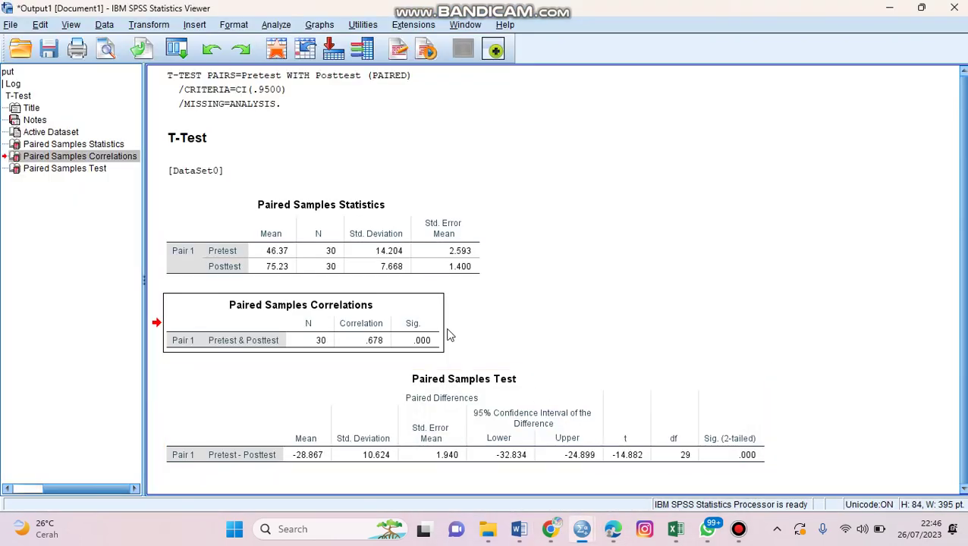
pyautogui.click(434, 422)
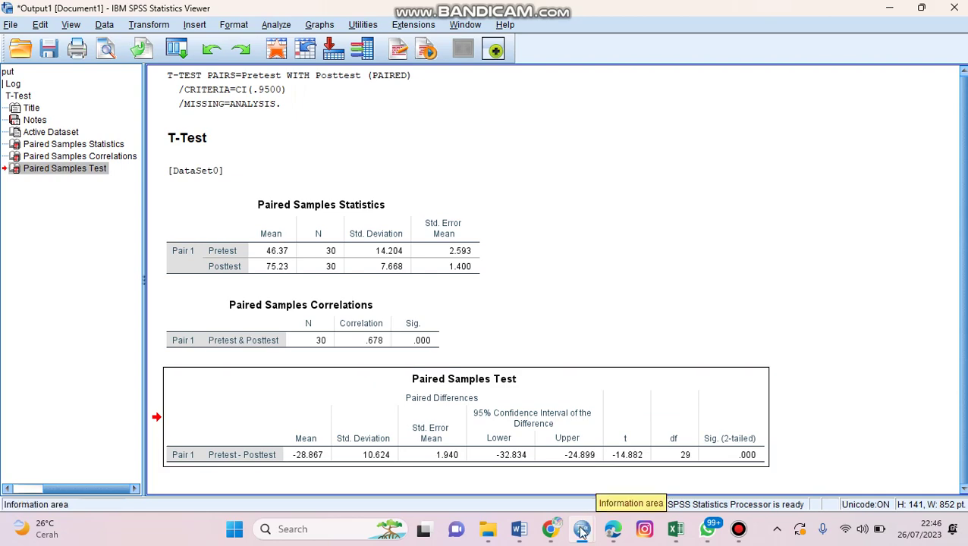
# Switch to the Word report and read the Paired-Samples Test hypotheses, the two-tailed significance rule and the conclusion
pyautogui.moveTo(518, 539)
pyautogui.click(534, 463)
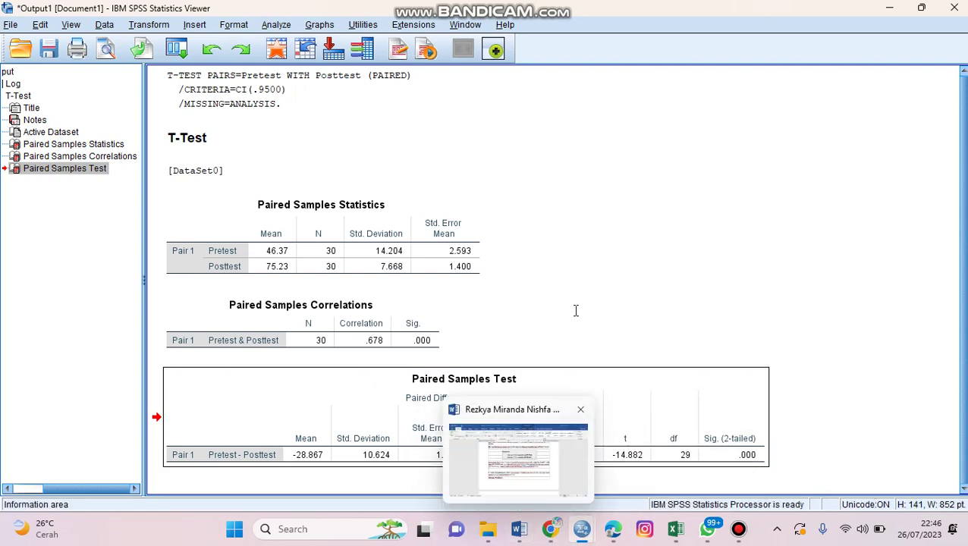
pyautogui.scroll(-9, 915, 336)
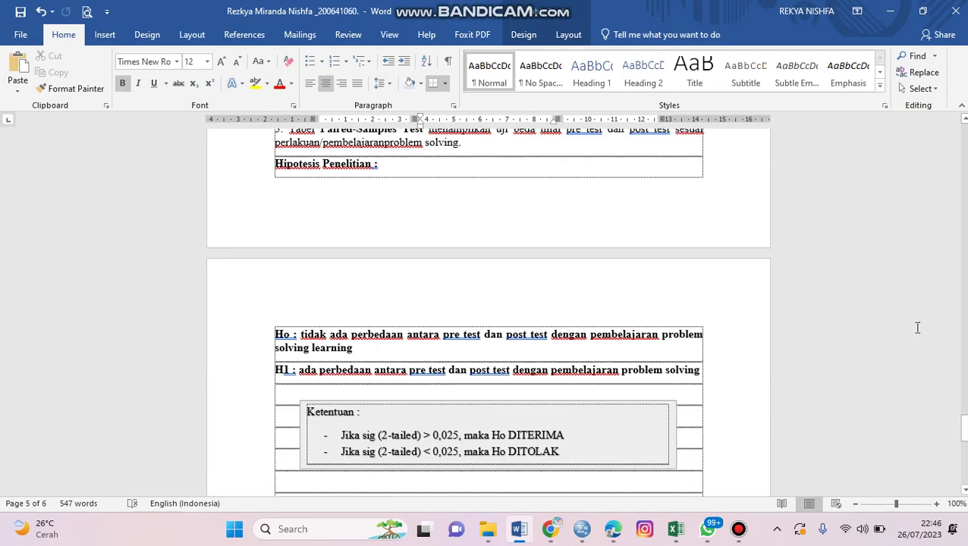
pyautogui.scroll(2, 915, 336)
pyautogui.scroll(-5, 915, 336)
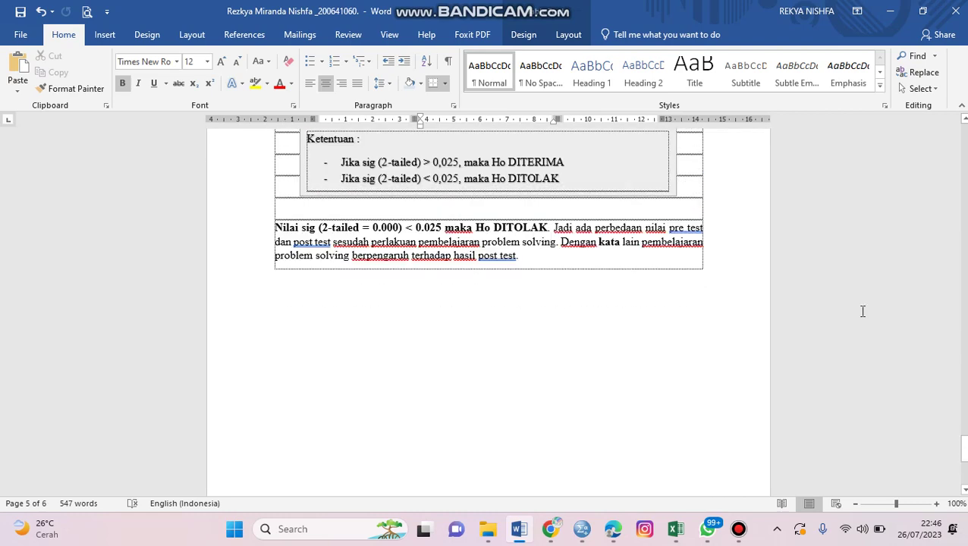
pyautogui.scroll(1, 861, 311)
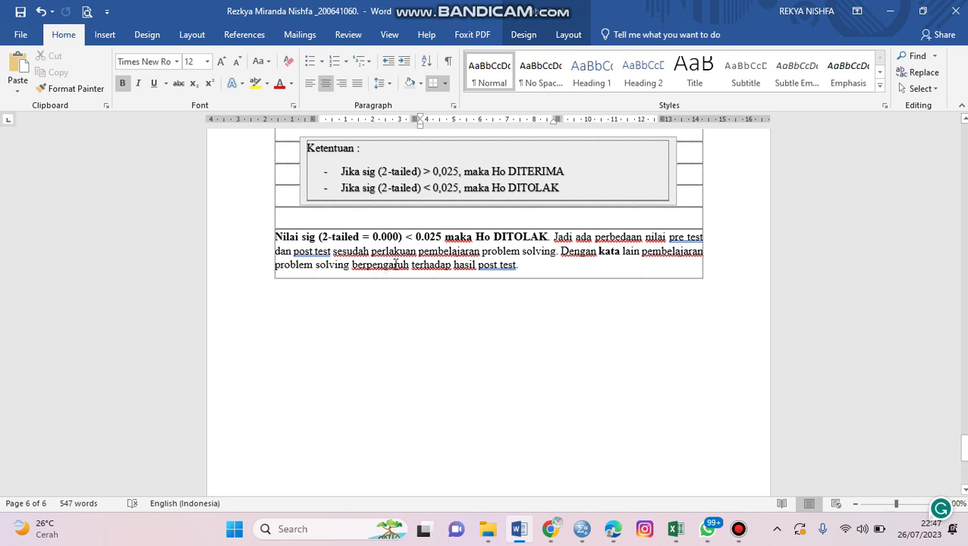
pyautogui.scroll(3, 441, 269)
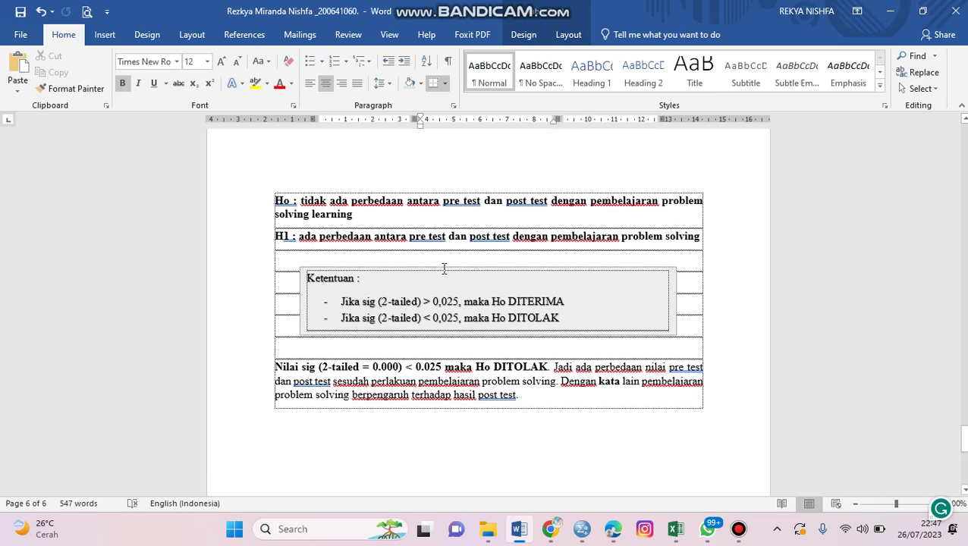
pyautogui.scroll(-2, 443, 271)
pyautogui.scroll(-3, 444, 270)
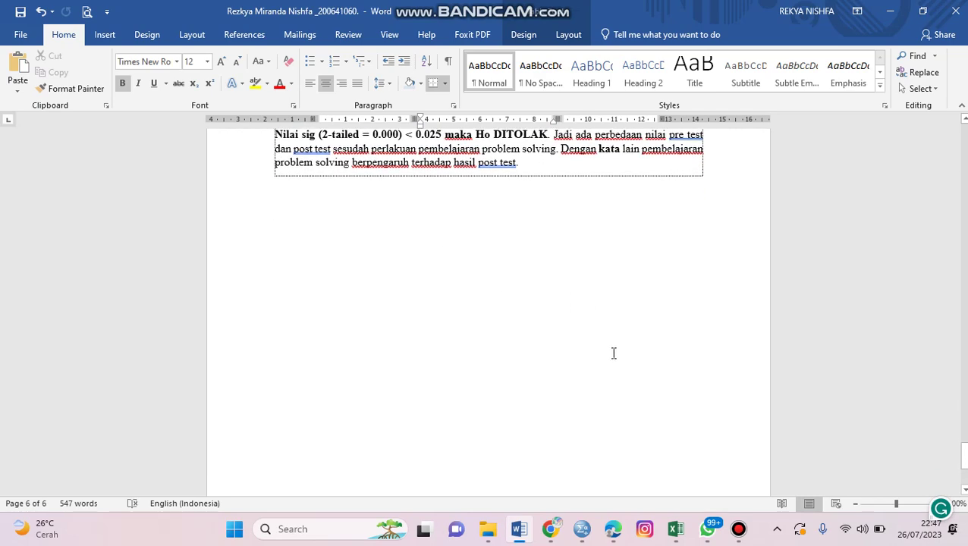
pyautogui.moveTo(738, 529)
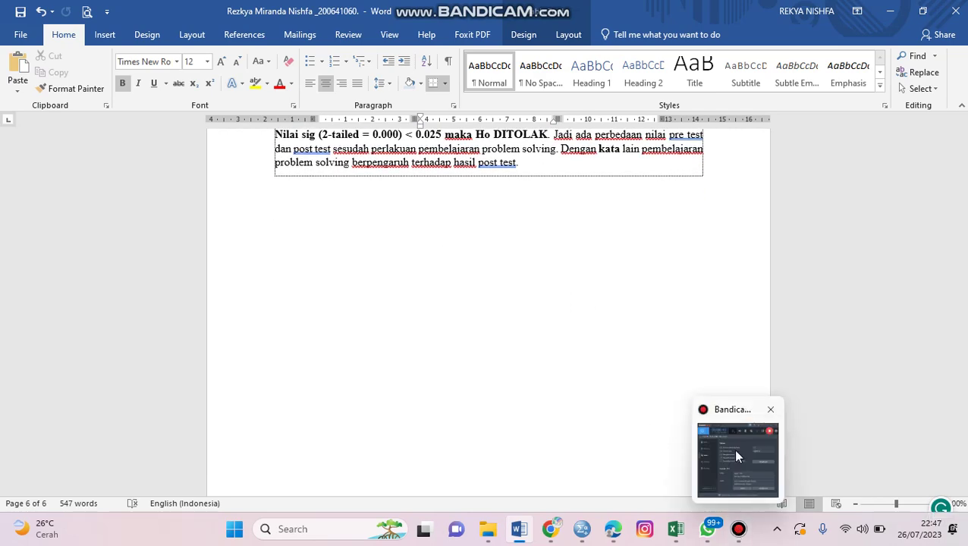